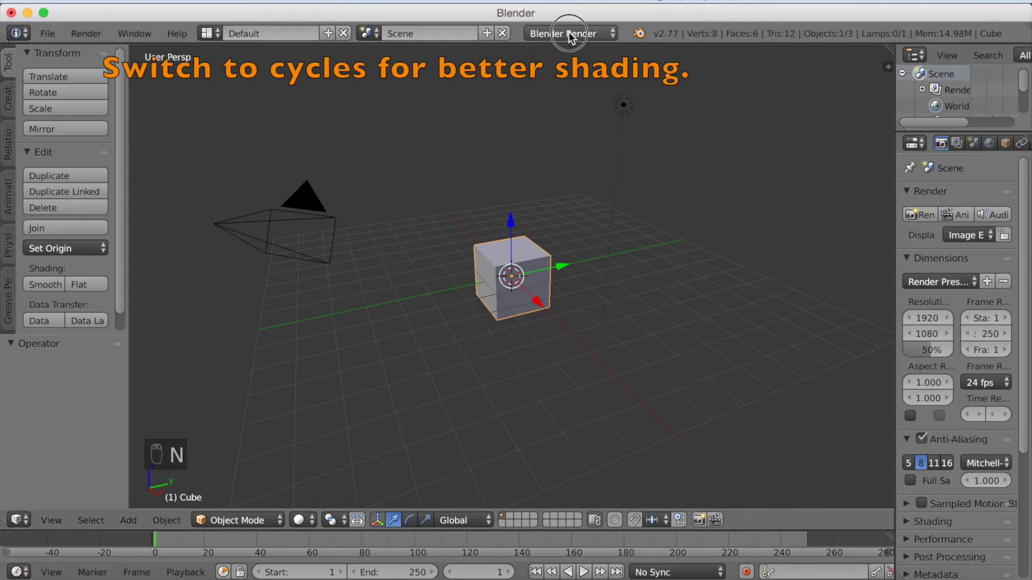
Switch the render engine to Cycles Render.
click(568, 32)
click(560, 82)
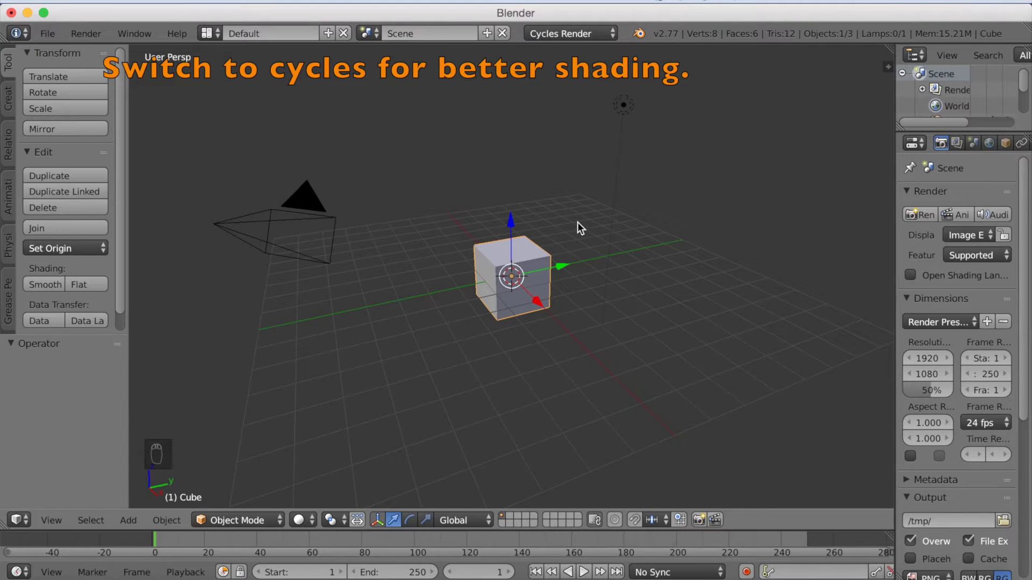
key(KP_Divide)
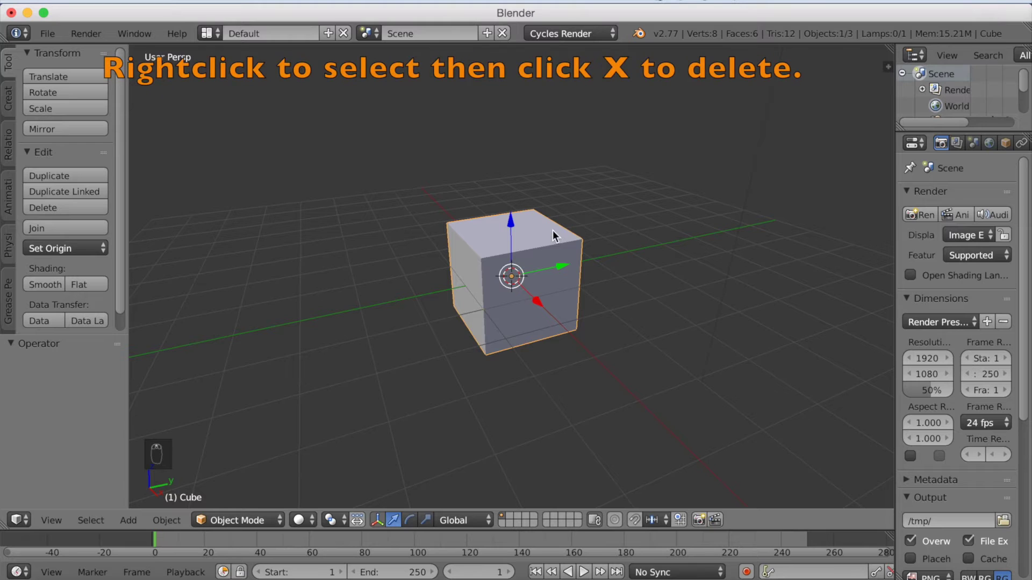
key(KP_Divide)
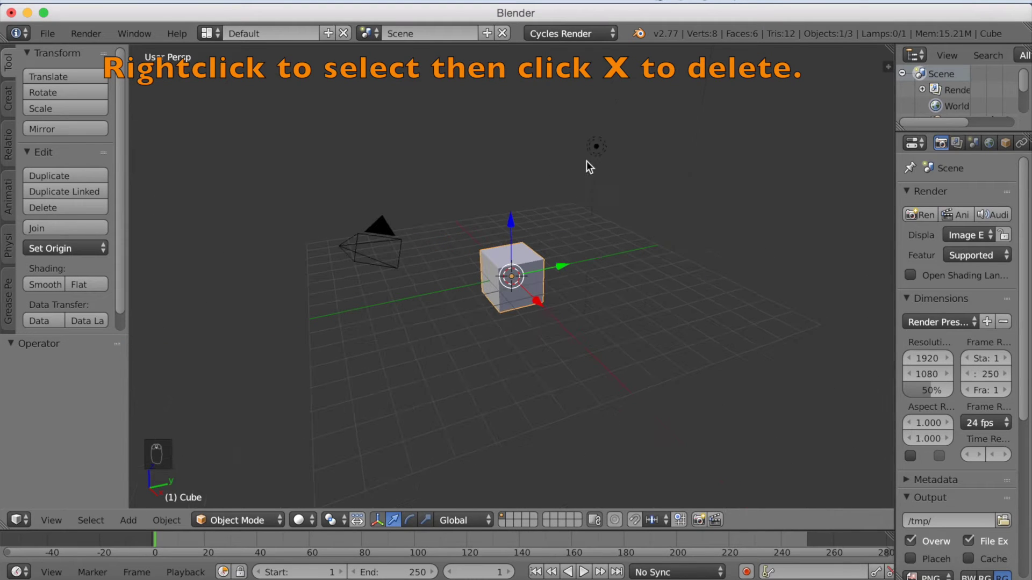
Delete the default lamp and cube from the scene.
right_click(594, 156)
key(x)
click(566, 173)
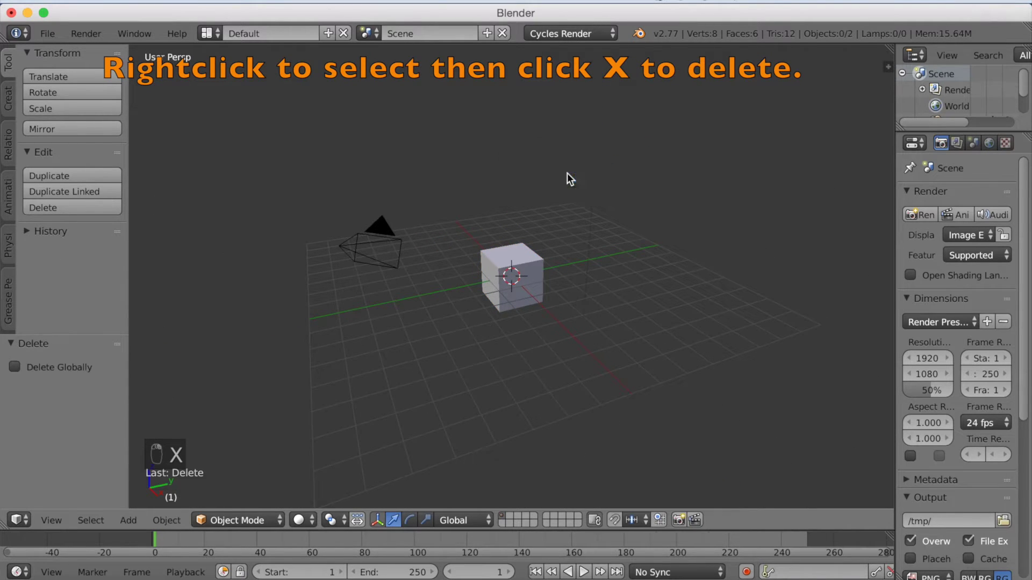
right_click(524, 272)
key(x)
click(525, 270)
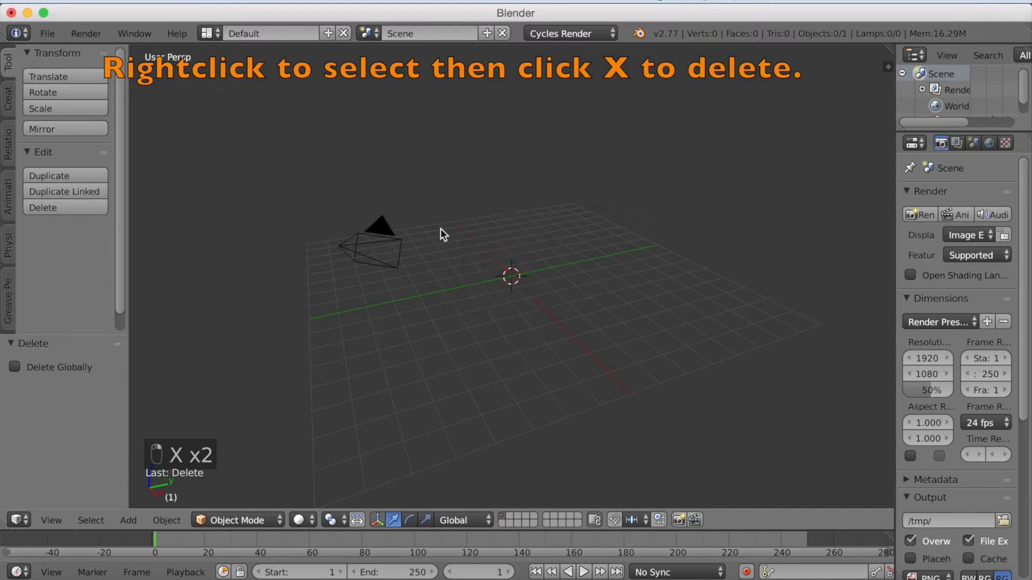
Add a plane at the scene origin from the Create tab.
click(7, 99)
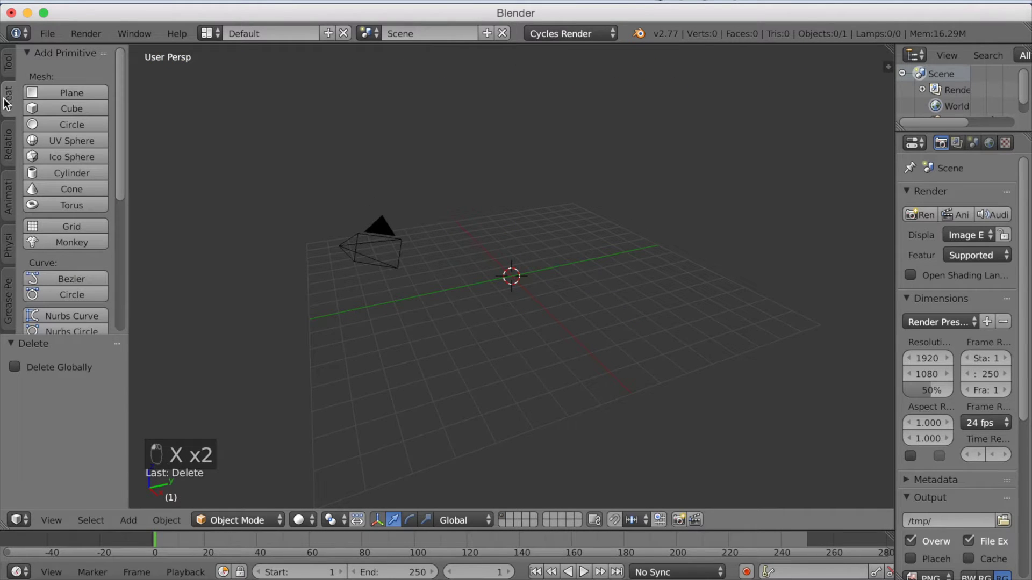
click(45, 92)
scroll(537, 242, up, 5)
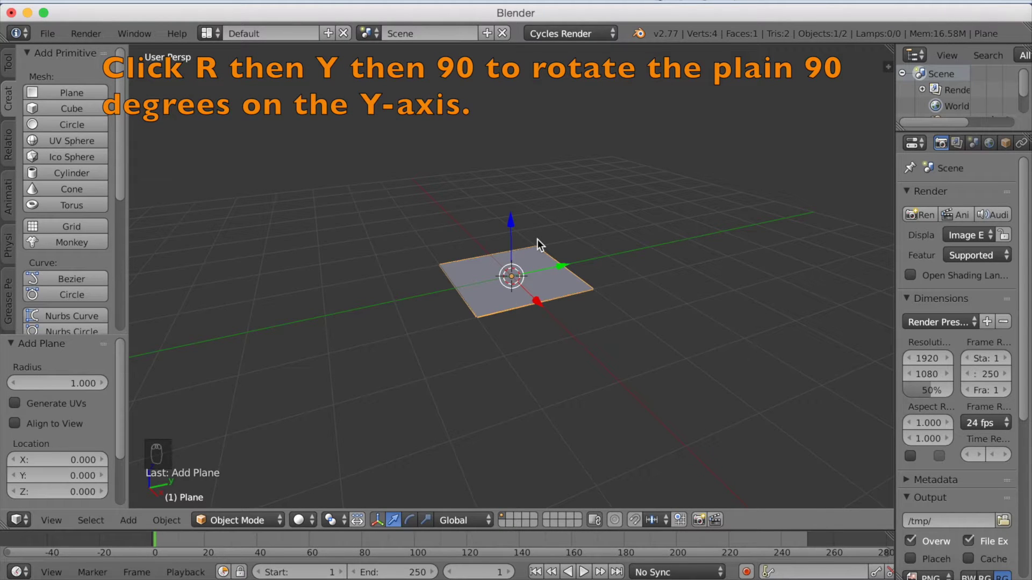
Rotate the plane 90° about the Y axis so it stands upright.
key(r)
key(y)
text(90)
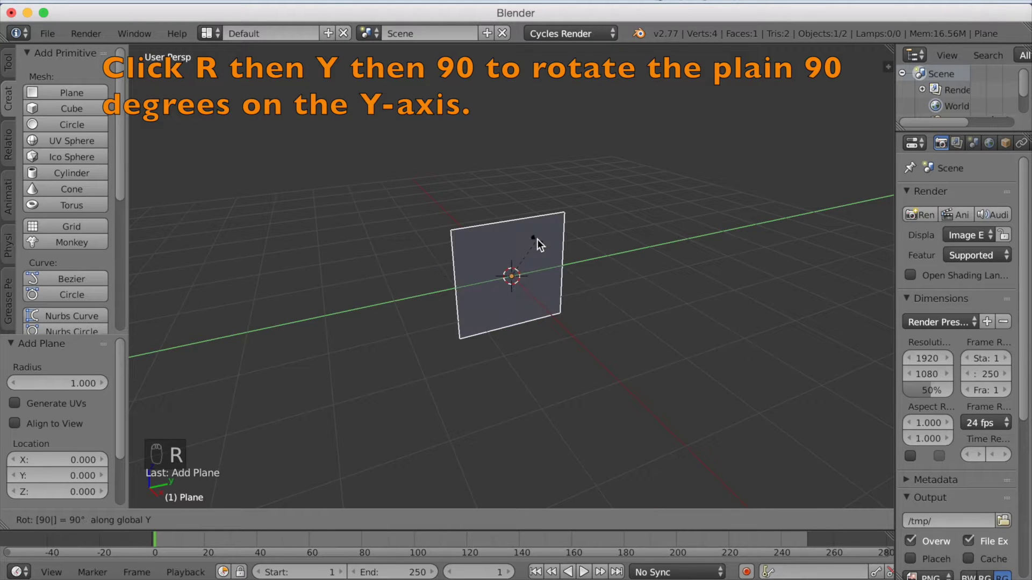
key(Return)
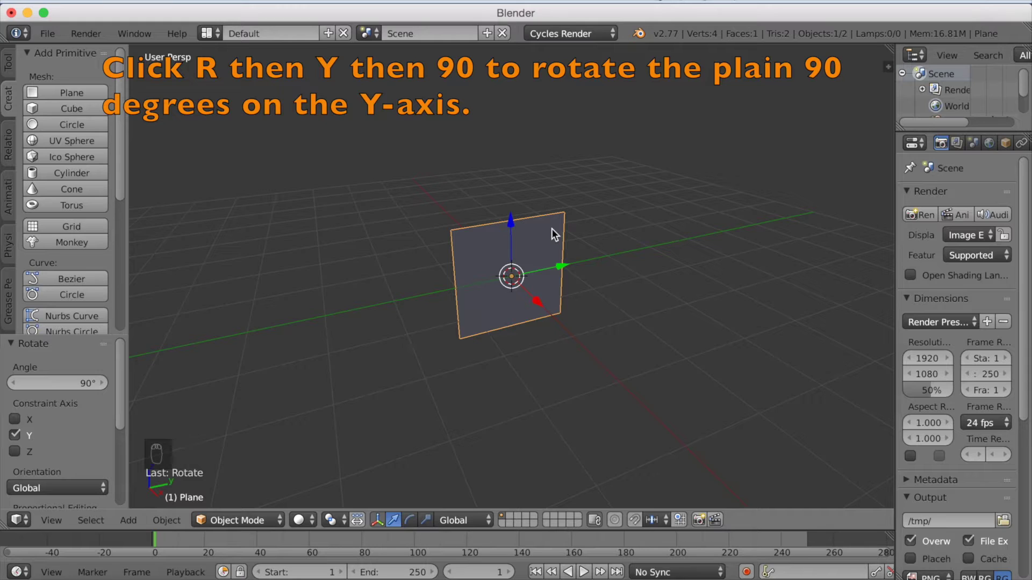
Stretch the plane 1.422 times along Z to make it taller.
key(s)
key(z)
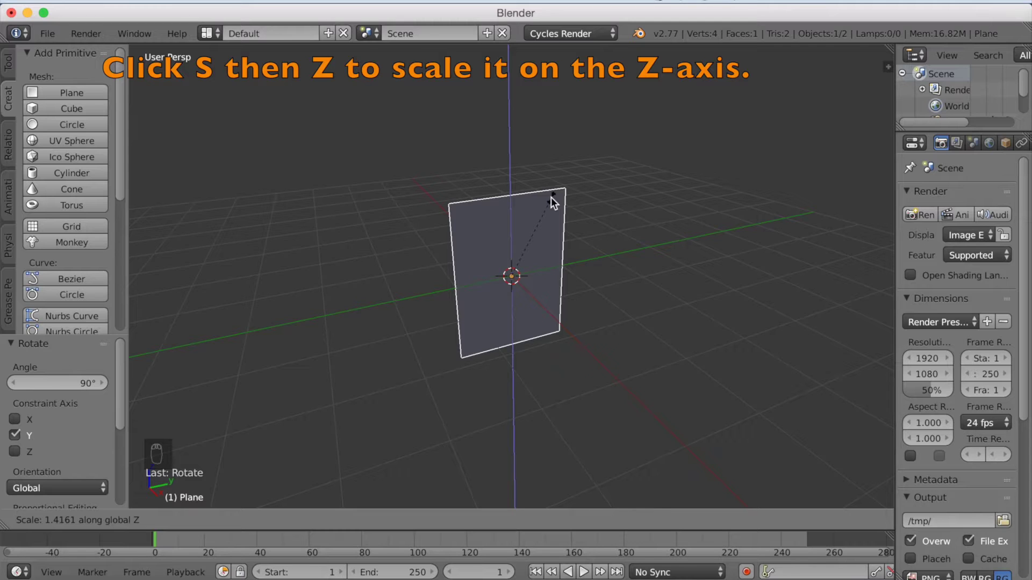
click(549, 196)
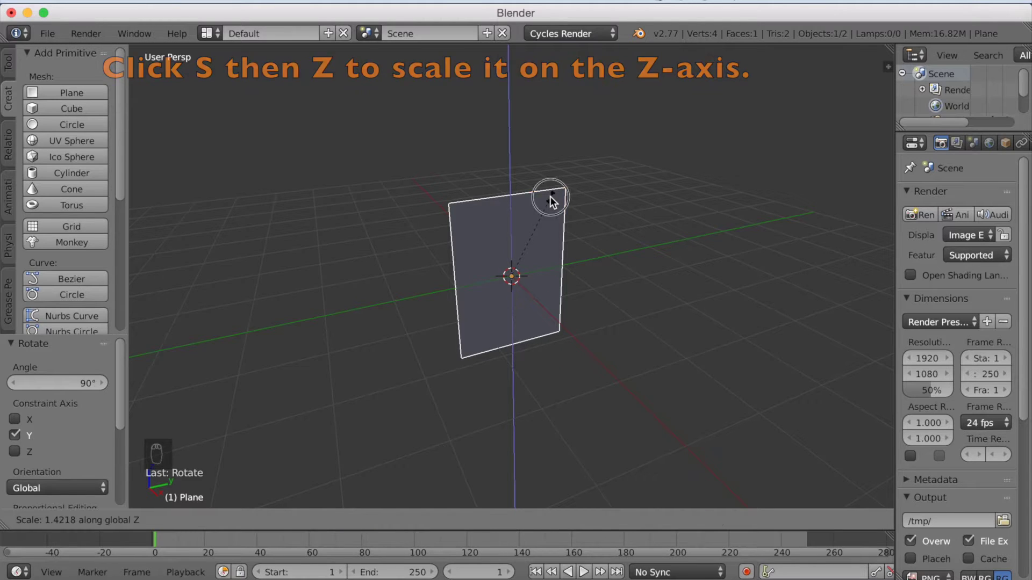
middle_drag(549, 195, 445, 334)
click(253, 519)
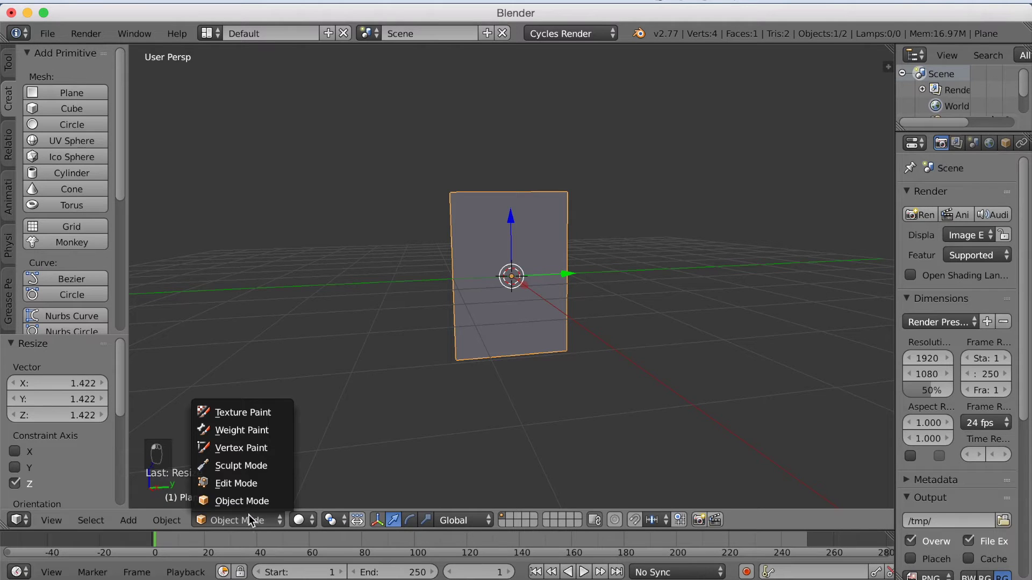
In Edit Mode, add two vertical loop cuts and widen the middle face 2.714 along Y.
click(244, 485)
scroll(501, 308, up, 3)
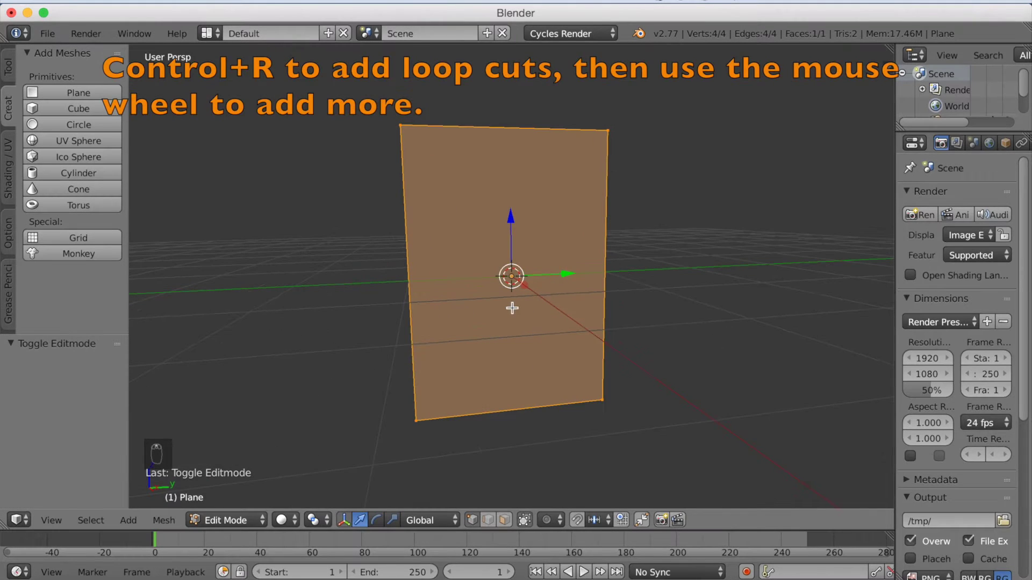
key(ctrl+r)
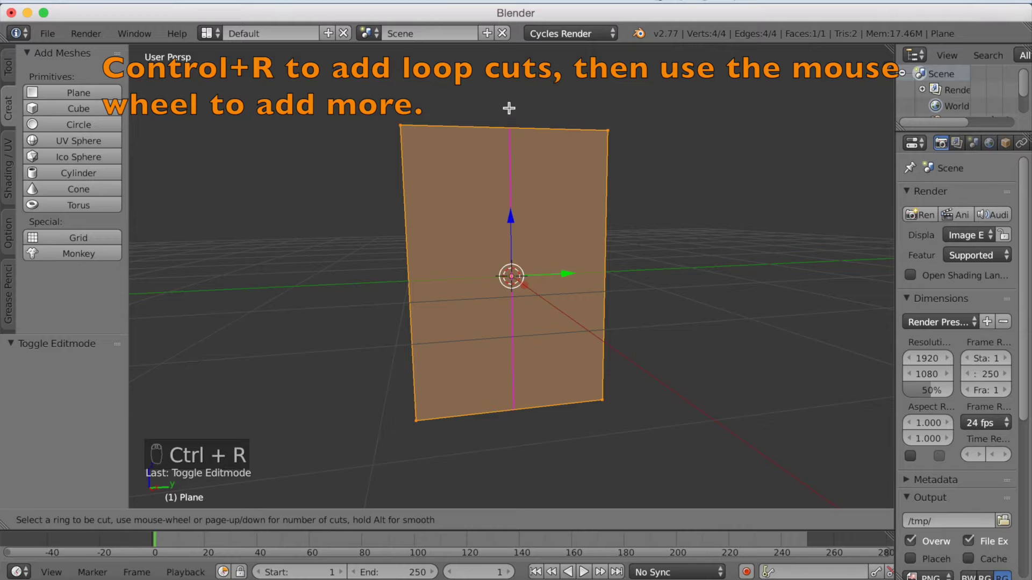
scroll(509, 108, up, 1)
click(509, 108)
right_click(509, 108)
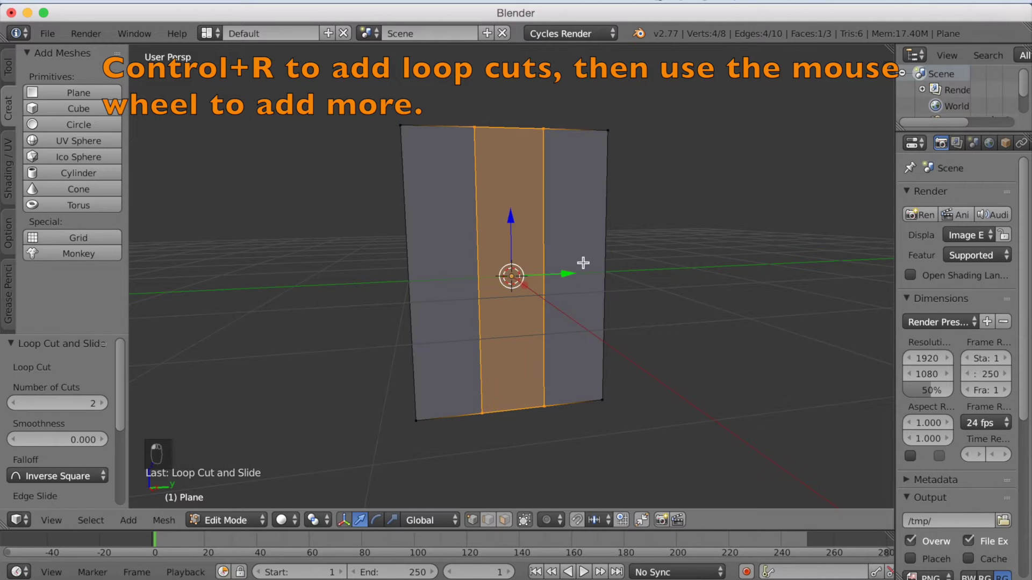
key(s)
key(y)
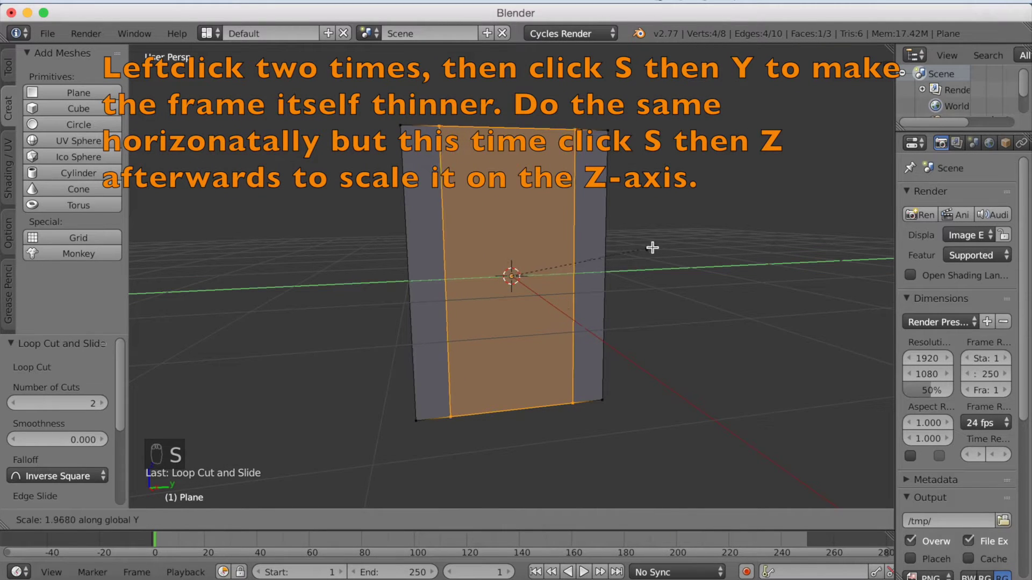
click(703, 235)
Add two horizontal loop cuts and stretch the central face 2.829 along Z.
key(ctrl+r)
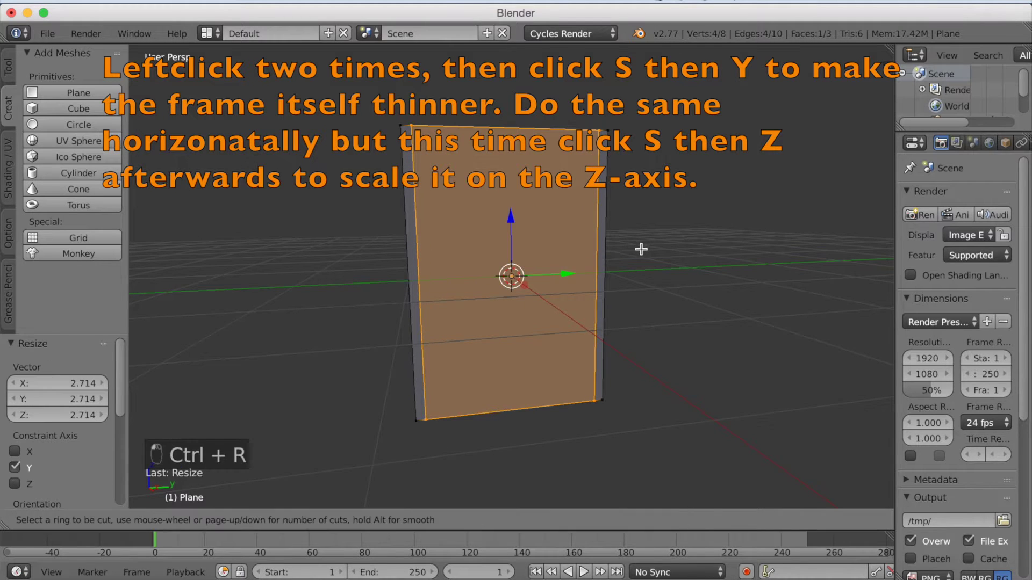
scroll(570, 272, up, 1)
click(573, 269)
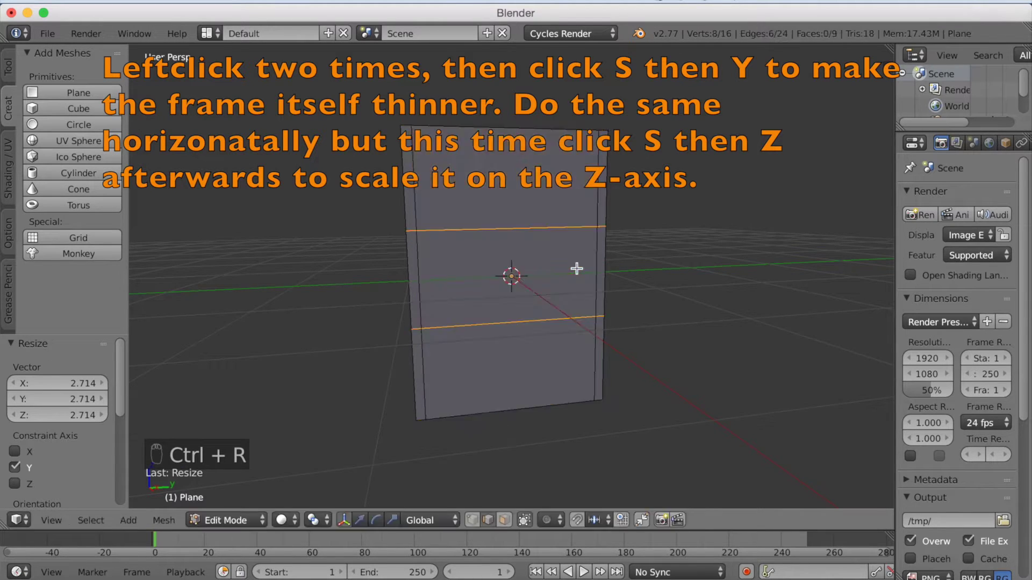
click(577, 268)
key(s)
key(z)
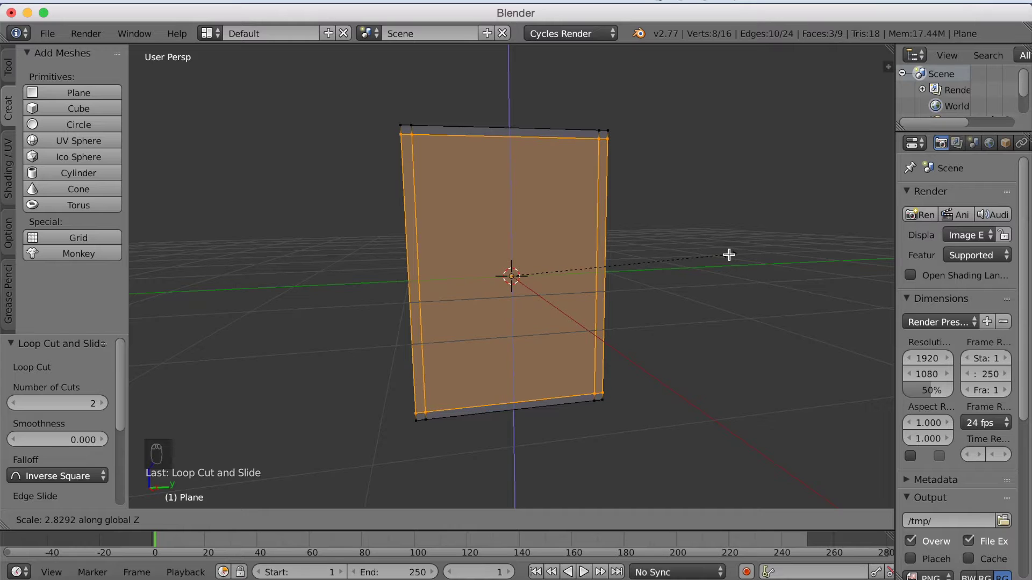
click(728, 255)
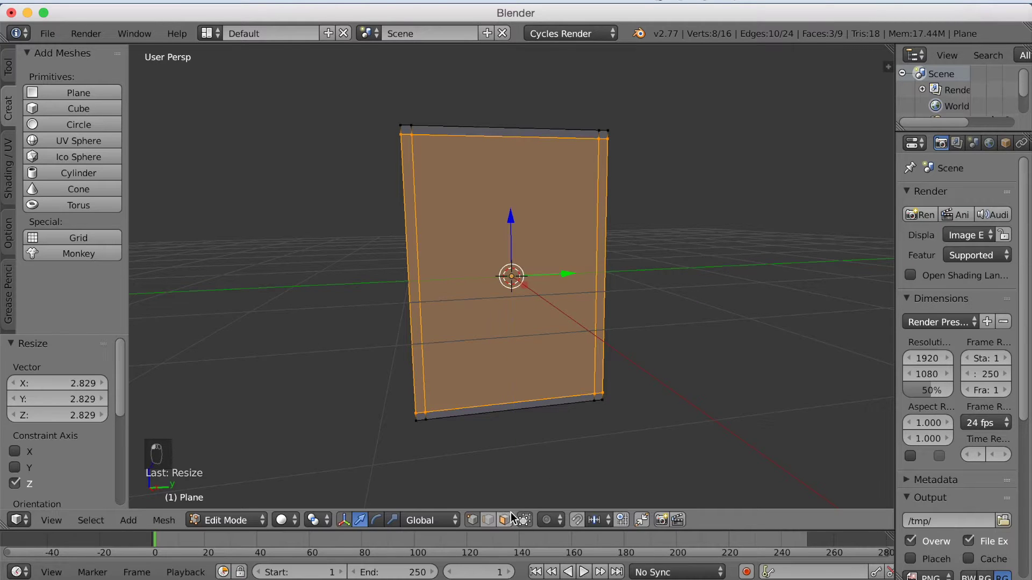
Select the four border strips and the corner faces around the central panel.
right_click(412, 319)
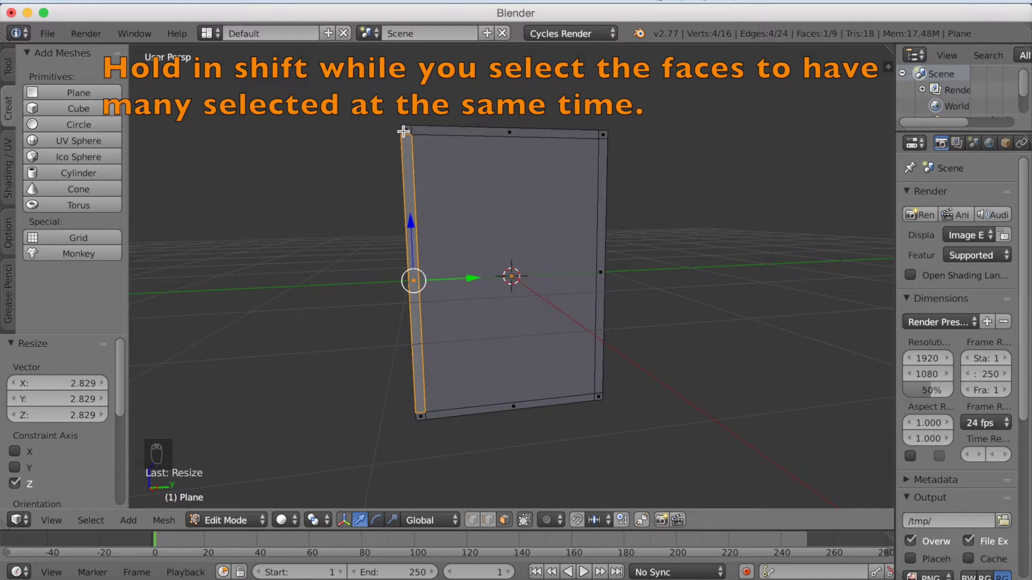
shift+right_click(430, 129)
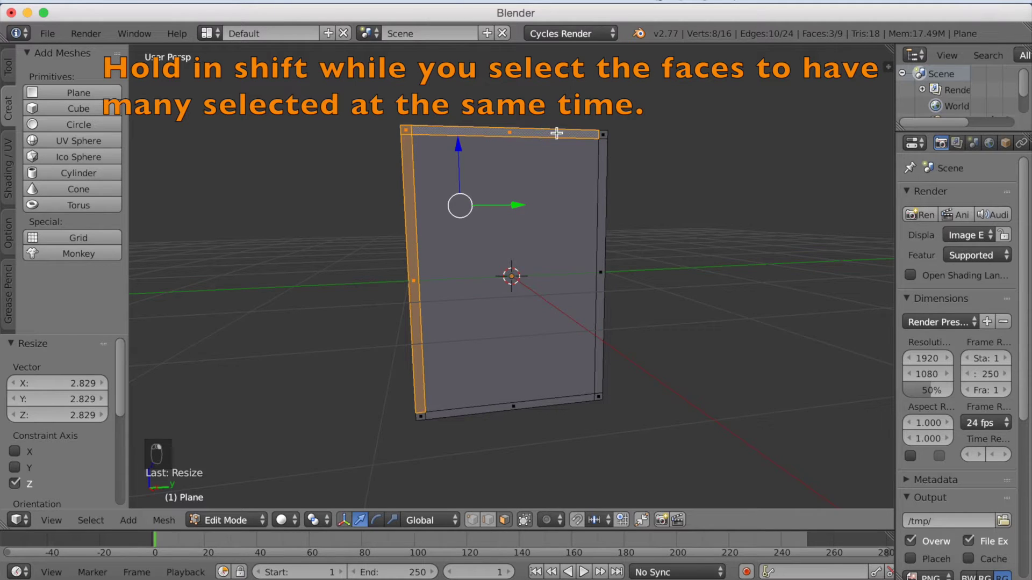
shift+right_click(603, 134)
shift+right_click(603, 167)
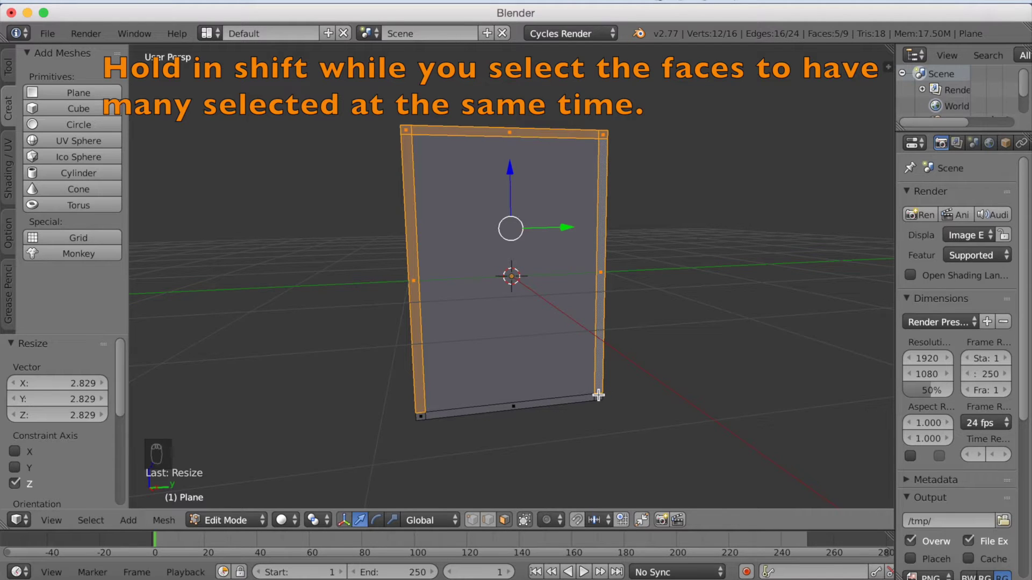
shift+right_click(598, 395)
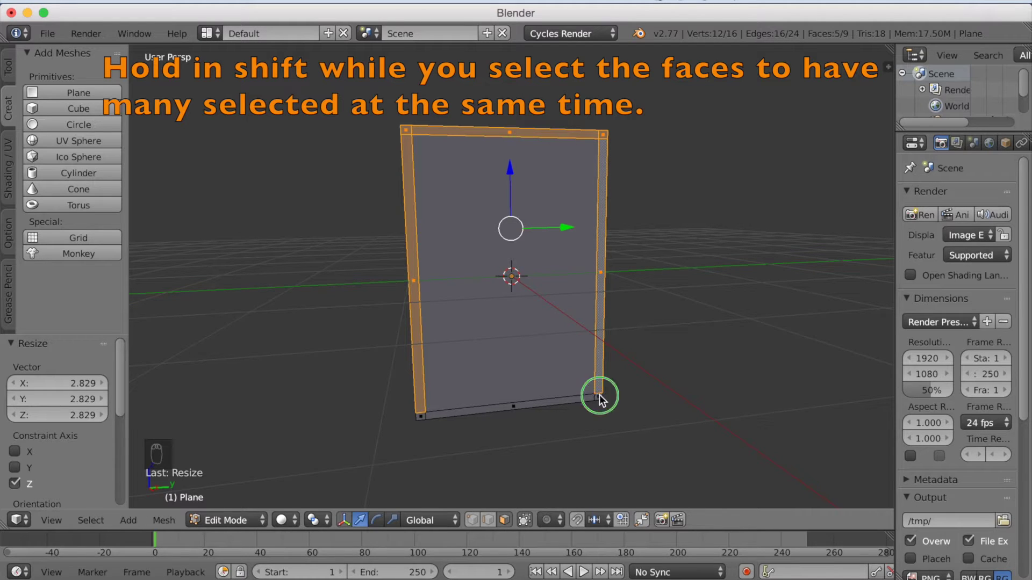
shift+right_click(562, 403)
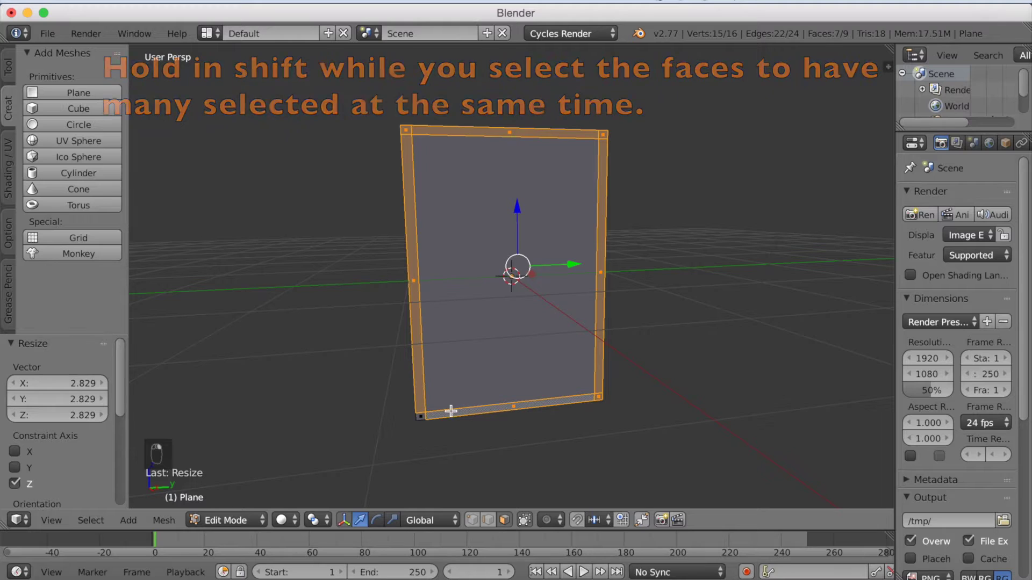
shift+right_click(420, 415)
middle_drag(484, 376, 524, 379)
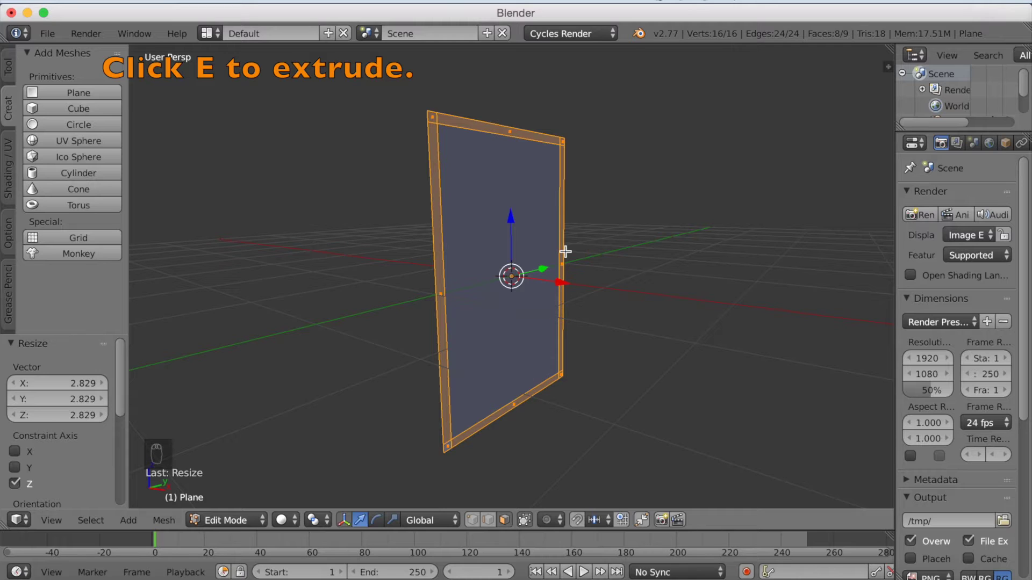
key(e)
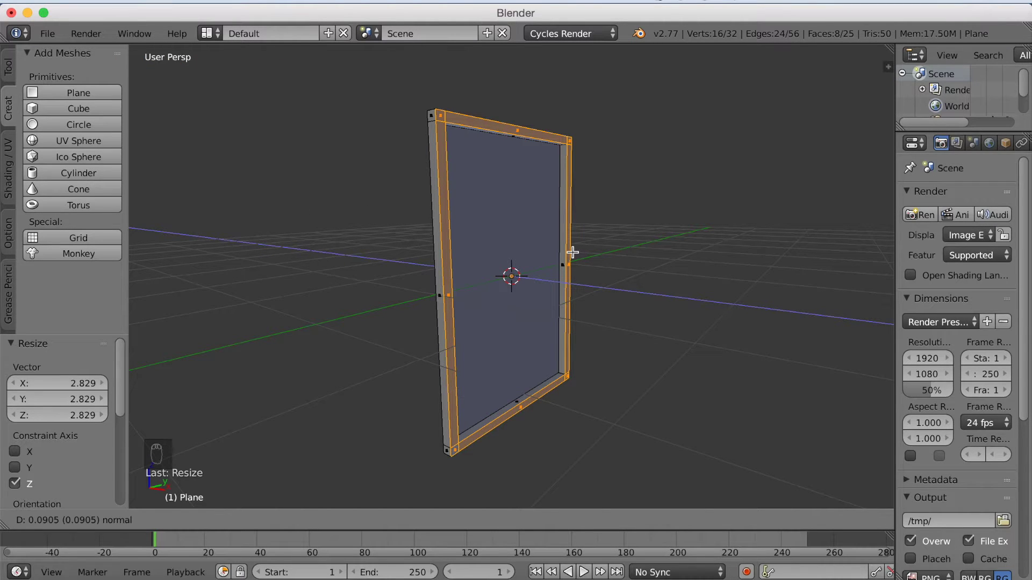
Extrude the selected border faces 0.090 along their normal to form a raised frame.
click(572, 253)
mouse_move(575, 281)
middle_down()
mouse_move(587, 288)
mouse_move(574, 289)
middle_up()
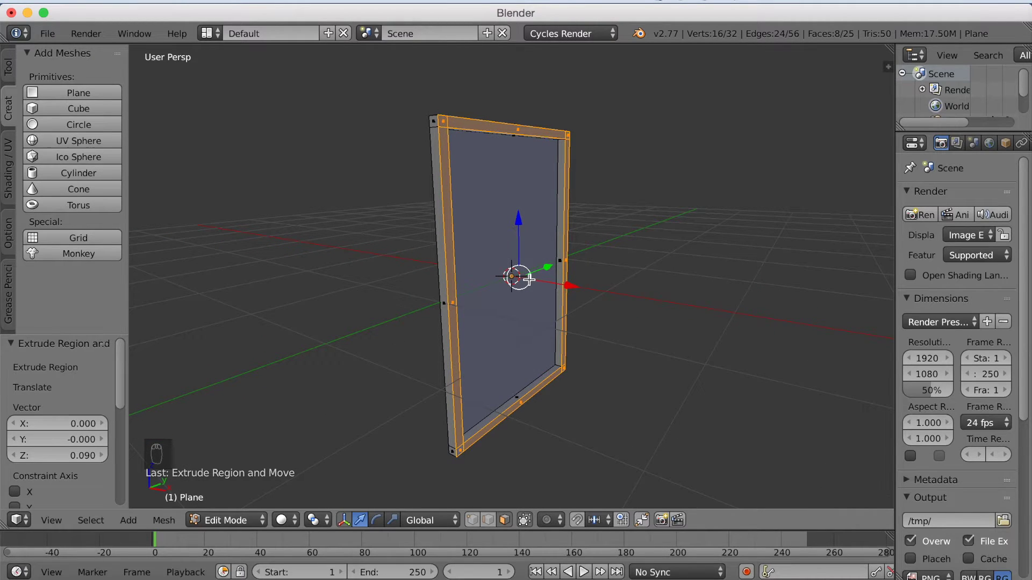
Create a plane material named 'frame' with a near-black colour (RGB 0.028).
right_click(513, 233)
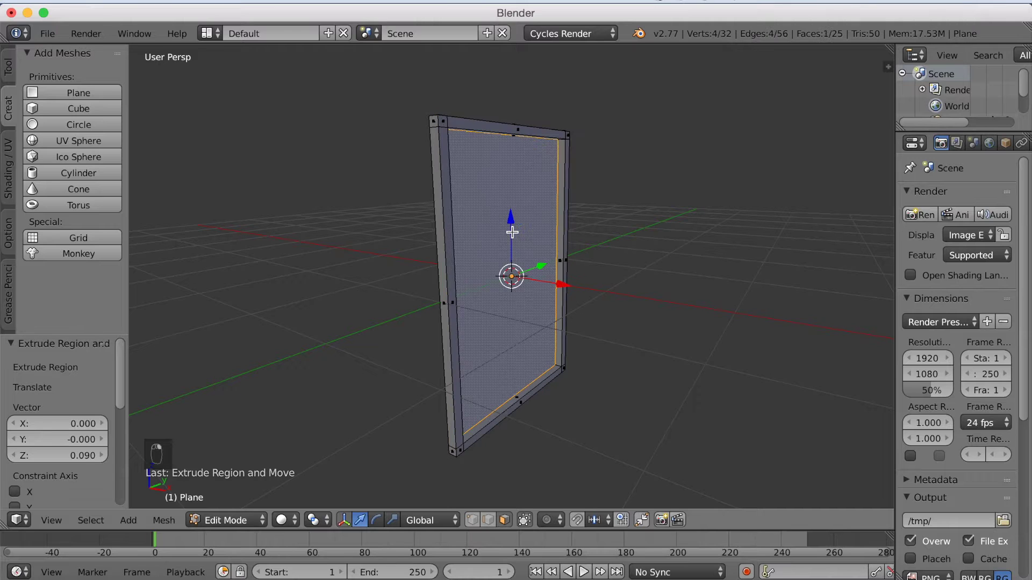
middle_drag(491, 240, 510, 273)
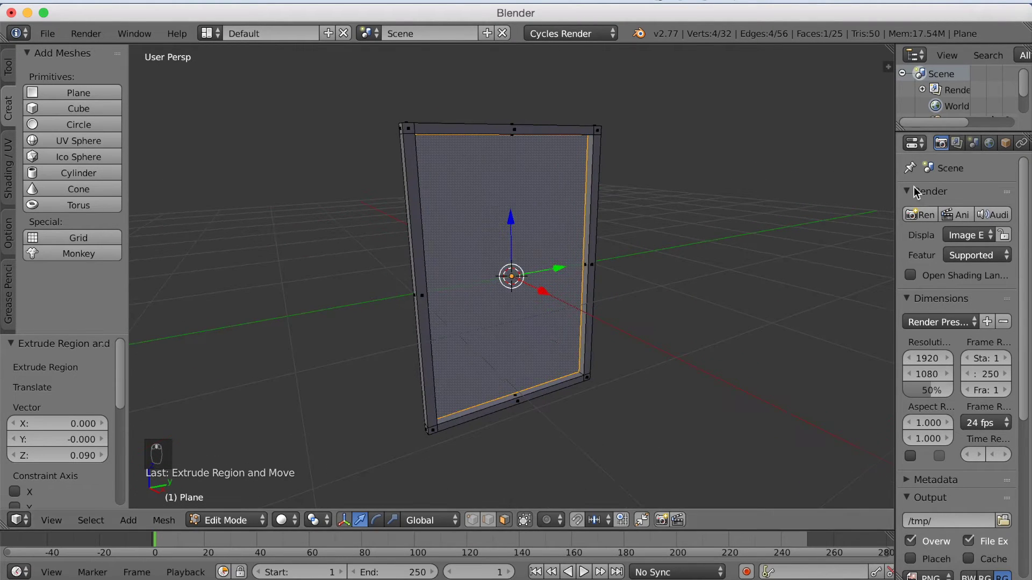
drag(896, 190, 773, 203)
click(944, 143)
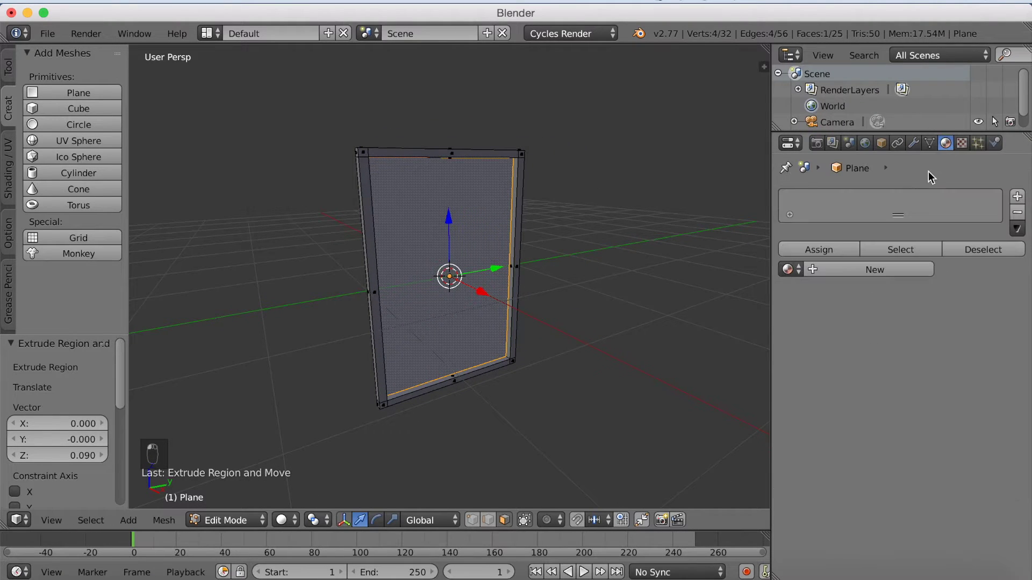
click(872, 270)
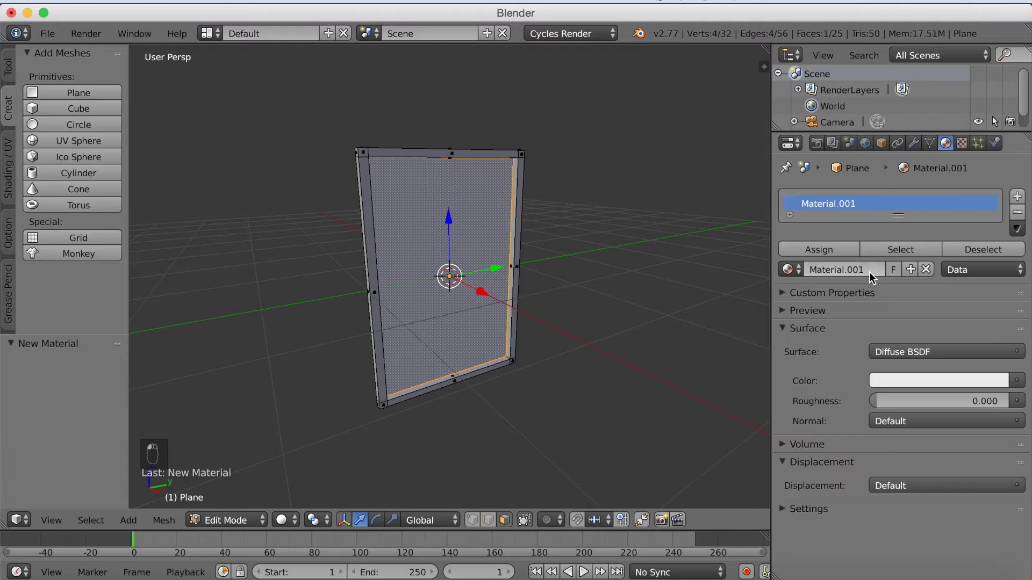
click(841, 268)
text(F)
key(BackSpace)
key(BackSpace)
key(BackSpace)
key(BackSpace)
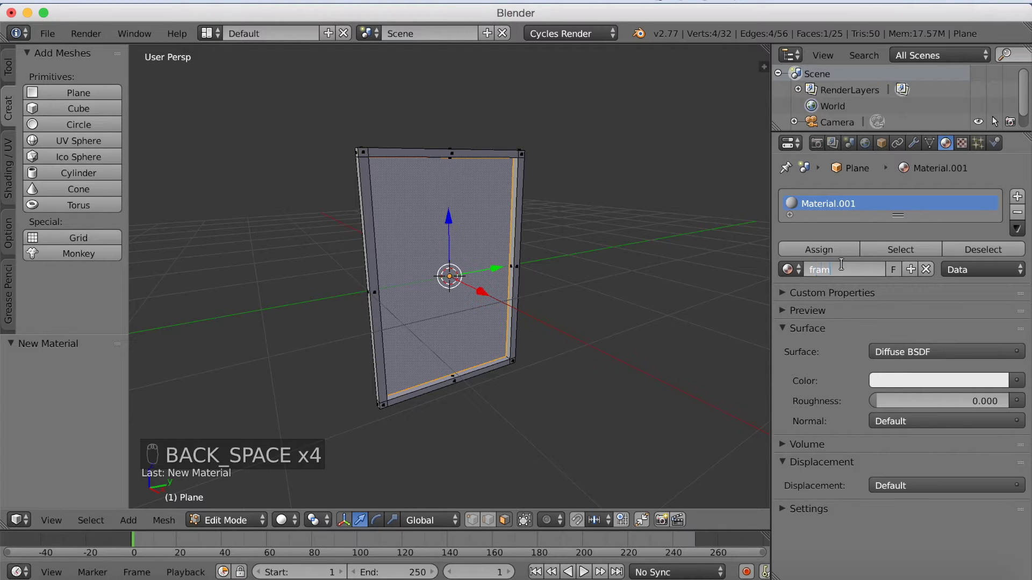
key(Return)
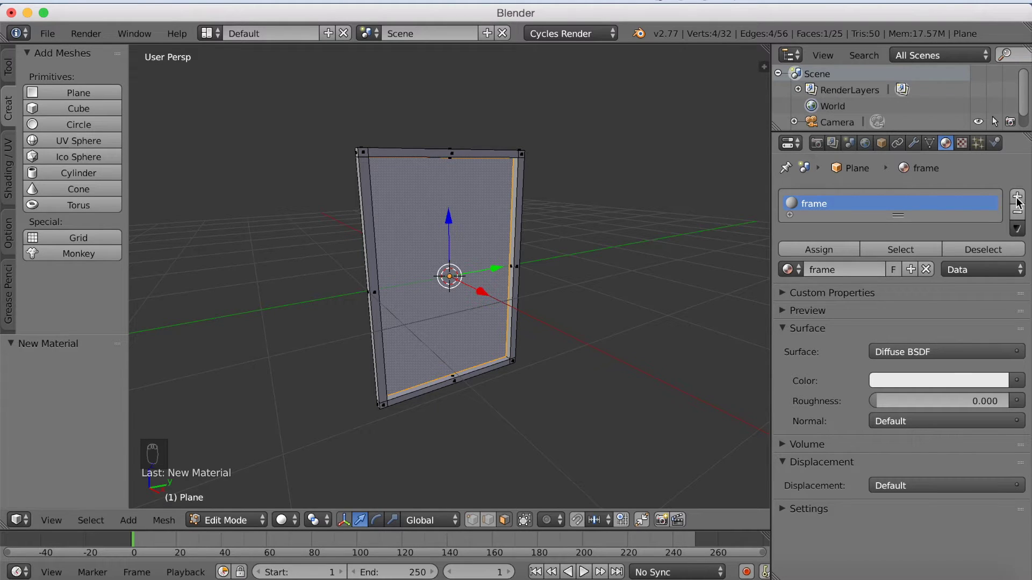
click(943, 383)
drag(995, 190, 995, 246)
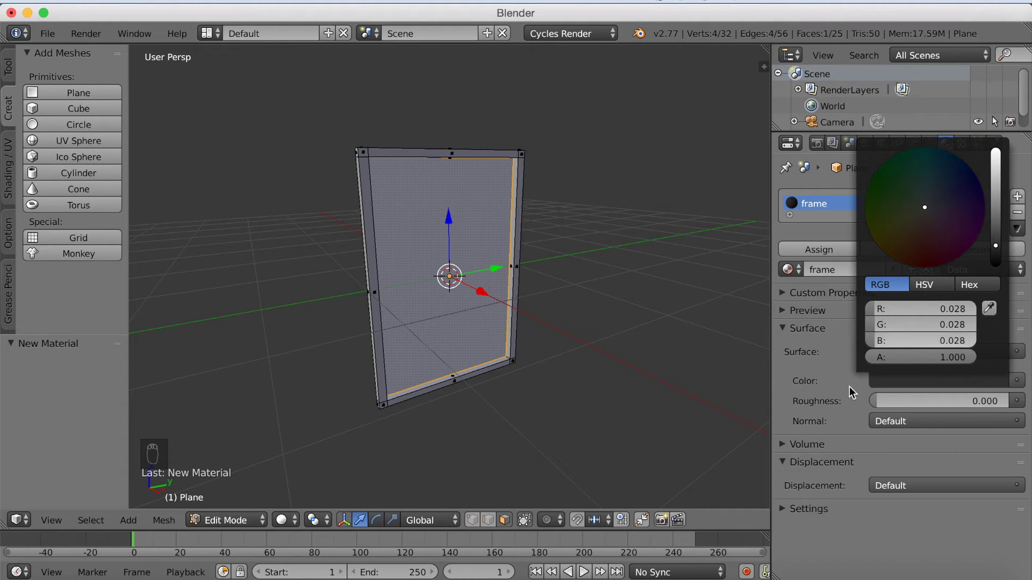
Add a second material slot with a new white material named 'picture'.
click(1017, 197)
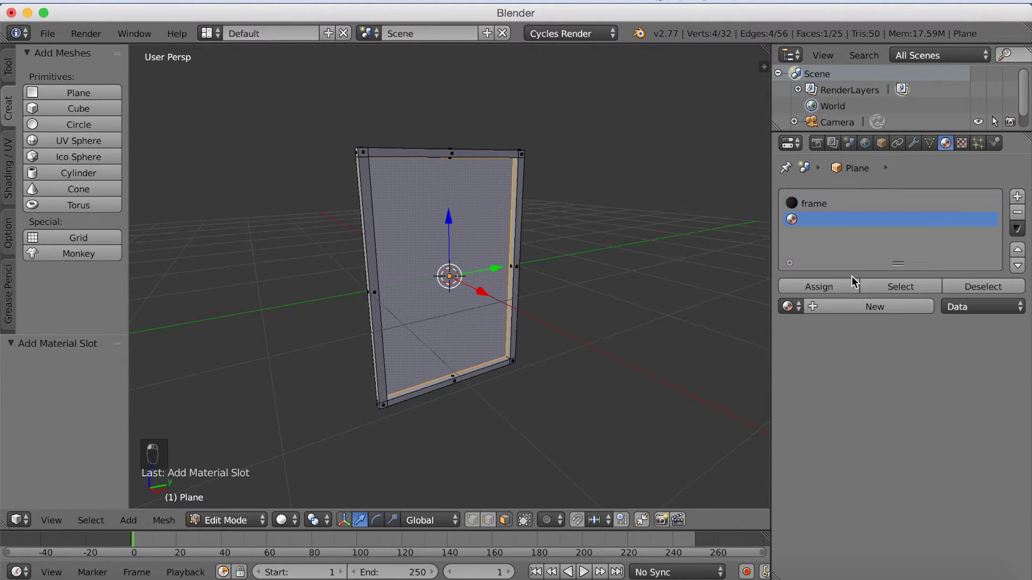
click(835, 308)
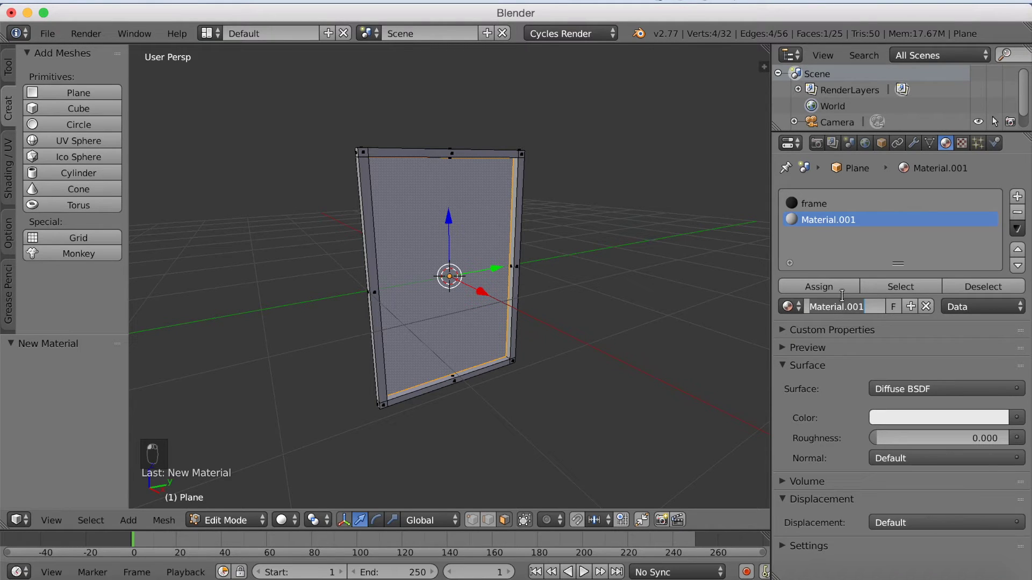
key(BackSpace)
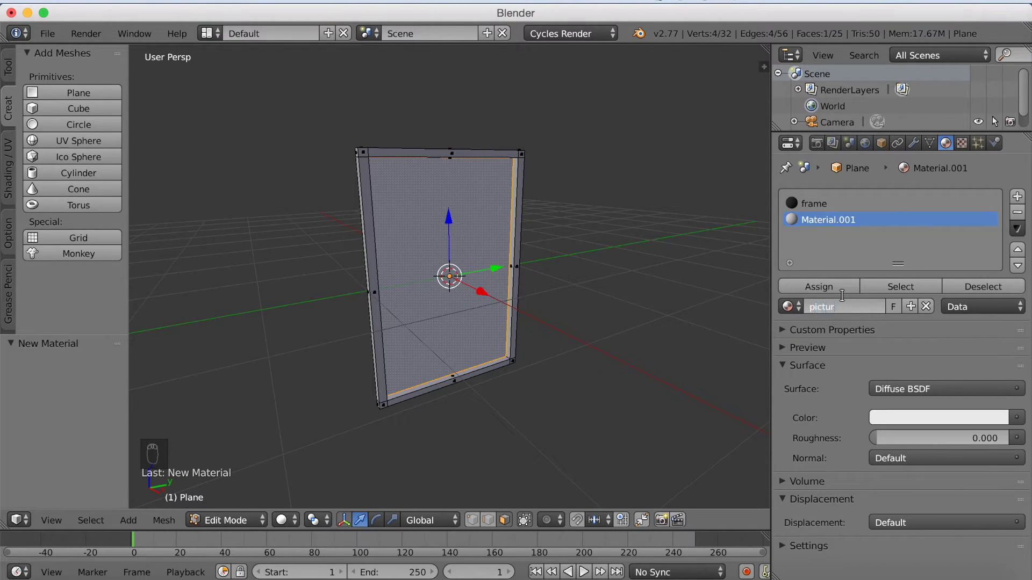
key(Return)
Load The_Scream (1).jpg from the Desktop in the UV/Image Editor, then return to 3D View.
click(18, 520)
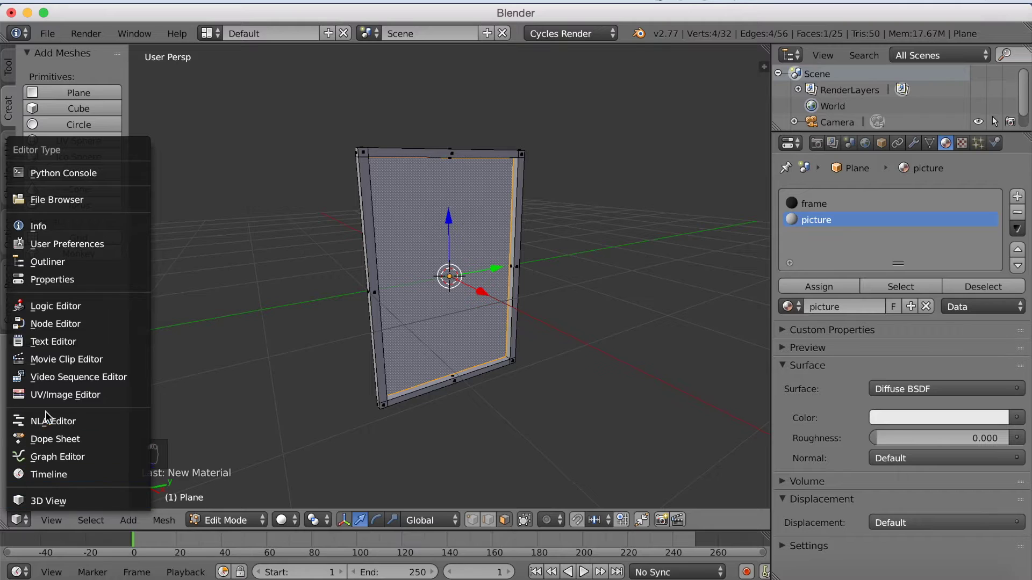
click(41, 390)
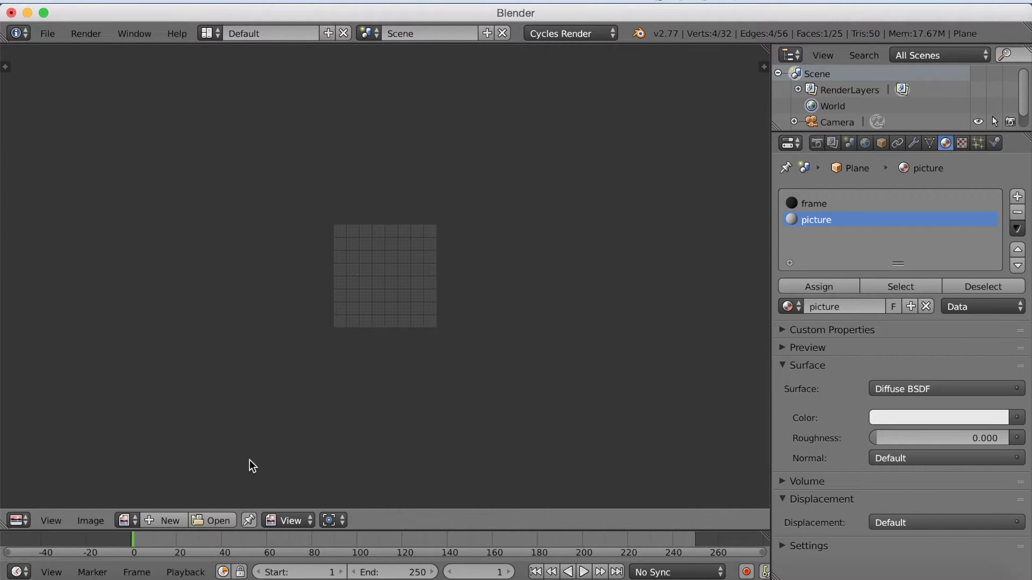
click(218, 521)
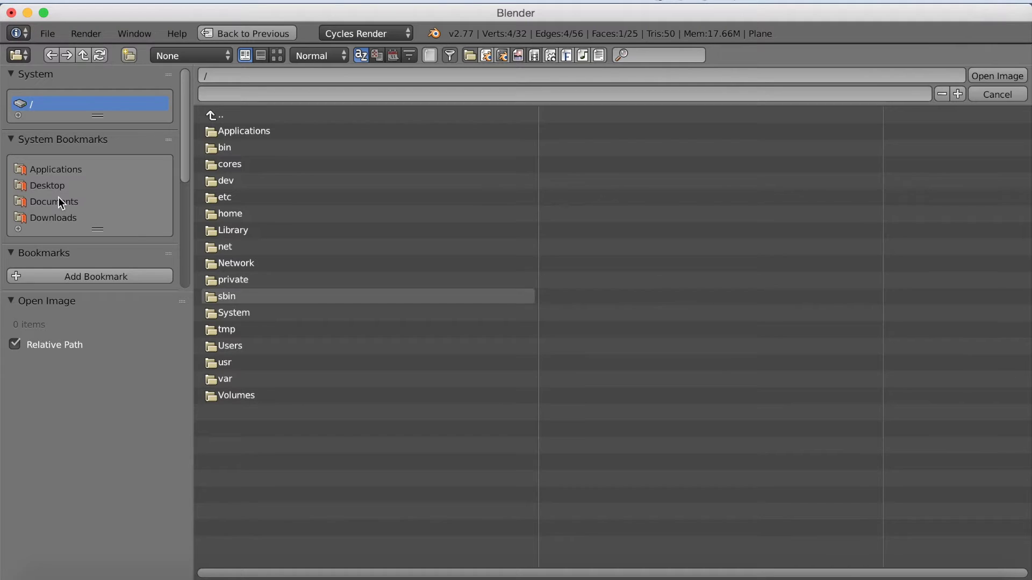
click(48, 185)
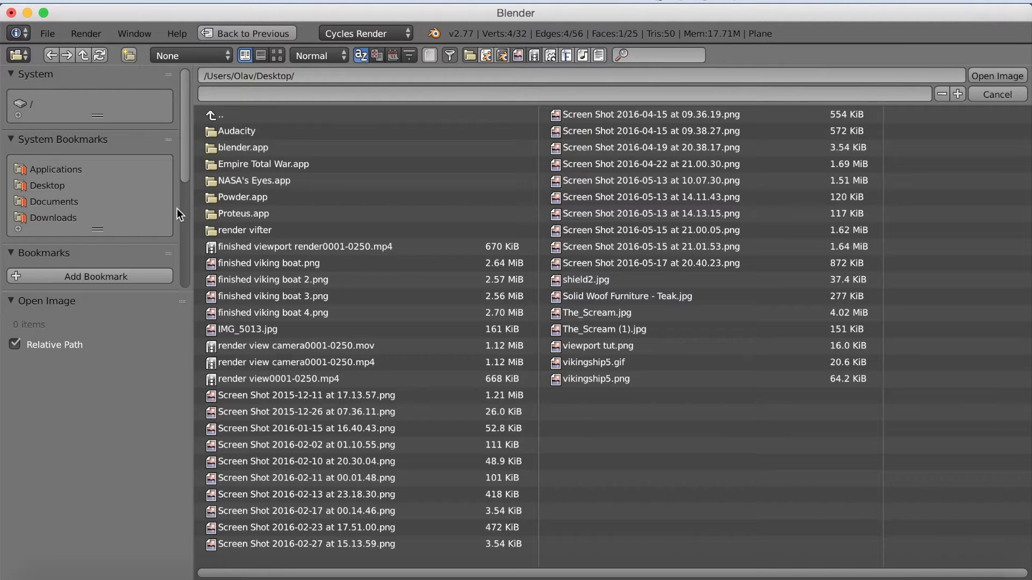
click(594, 329)
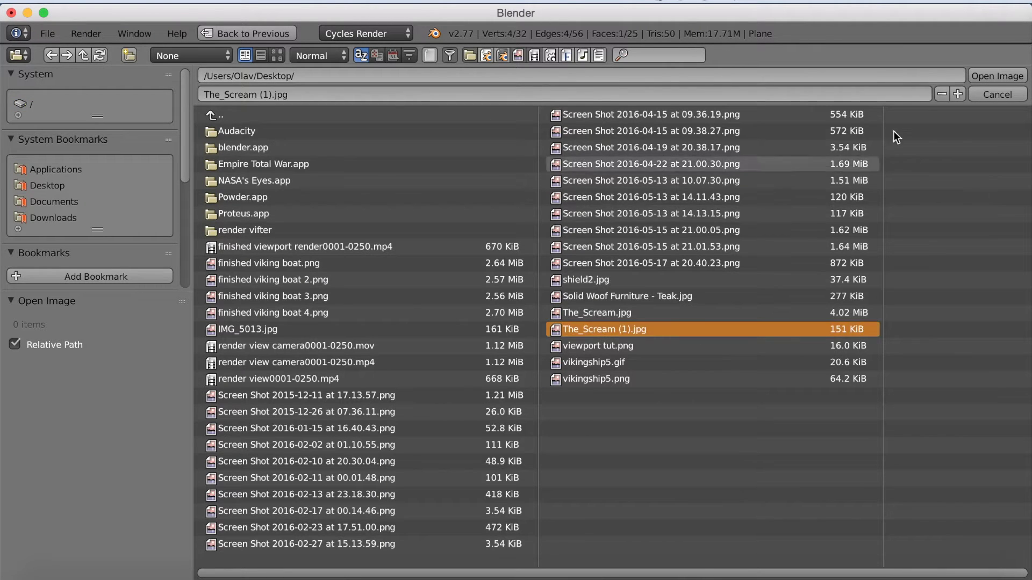
click(985, 75)
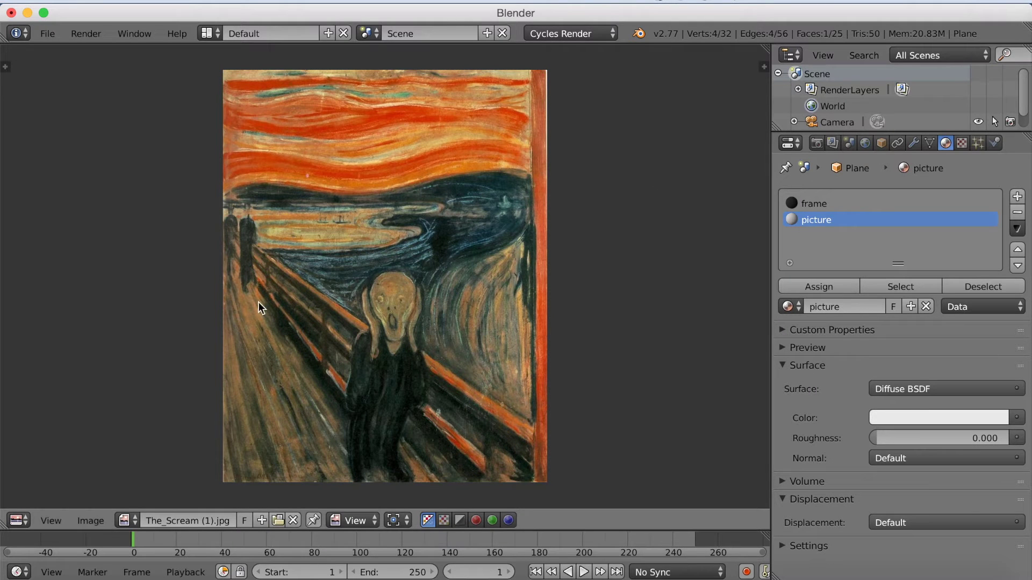
click(19, 520)
click(21, 497)
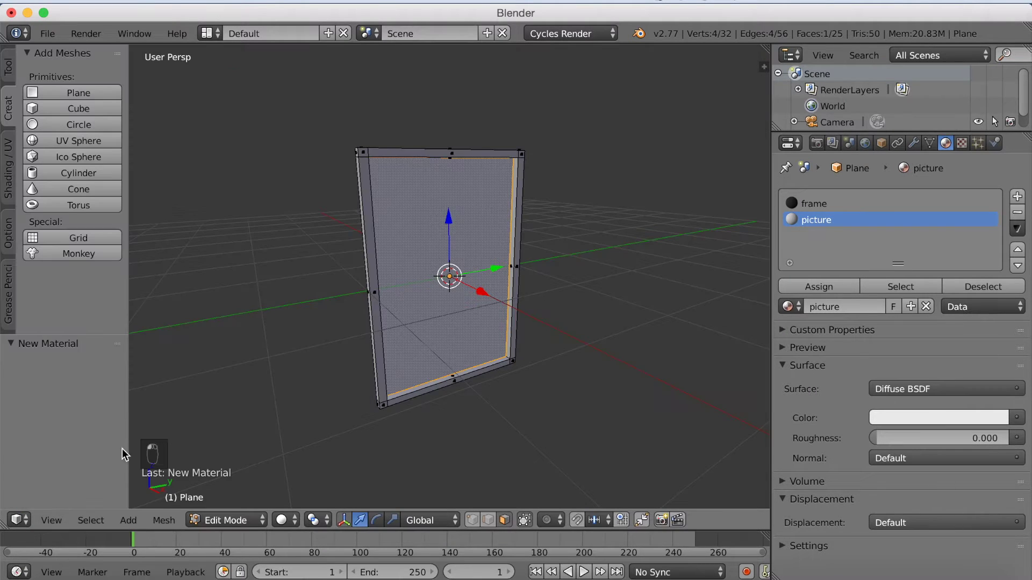
Unwrap the inner picture face and check its UVs over The_Scream (1).jpg.
key(u)
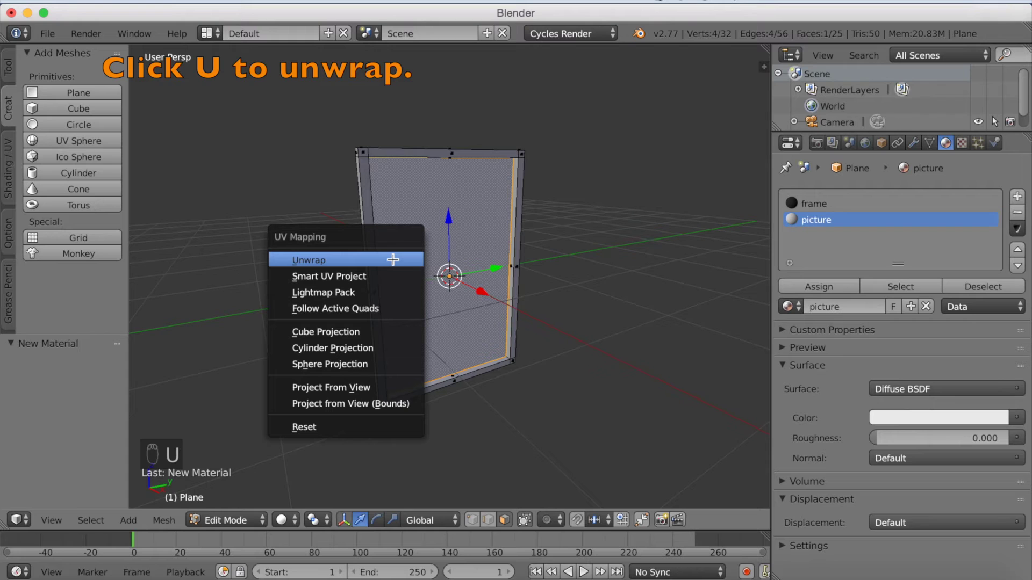
click(393, 260)
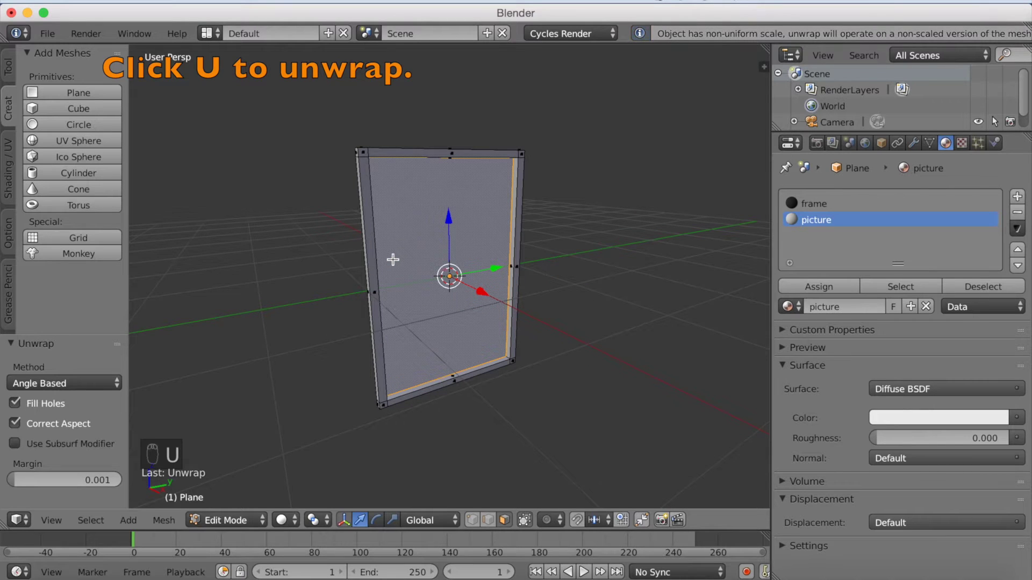
click(19, 519)
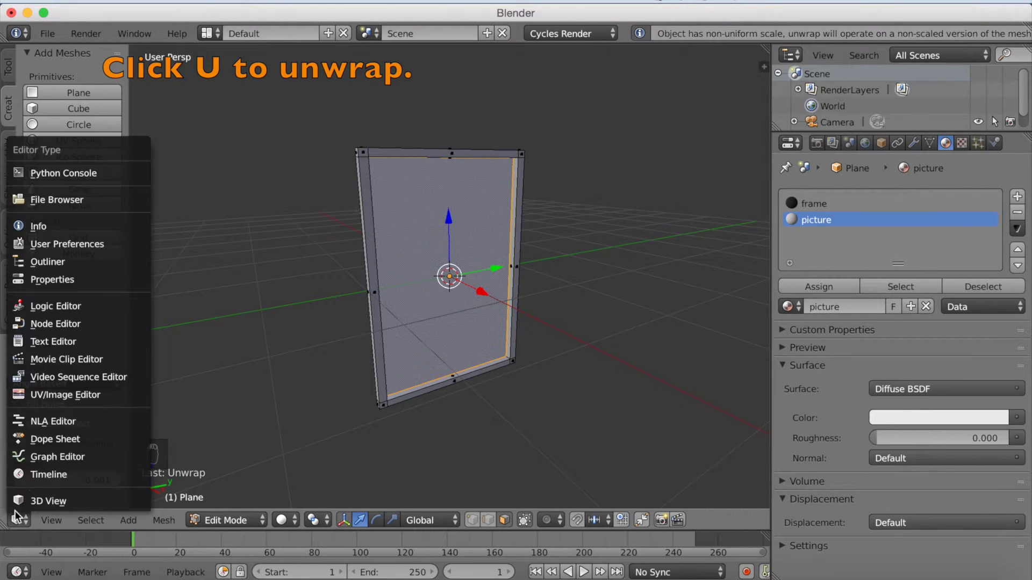
click(51, 389)
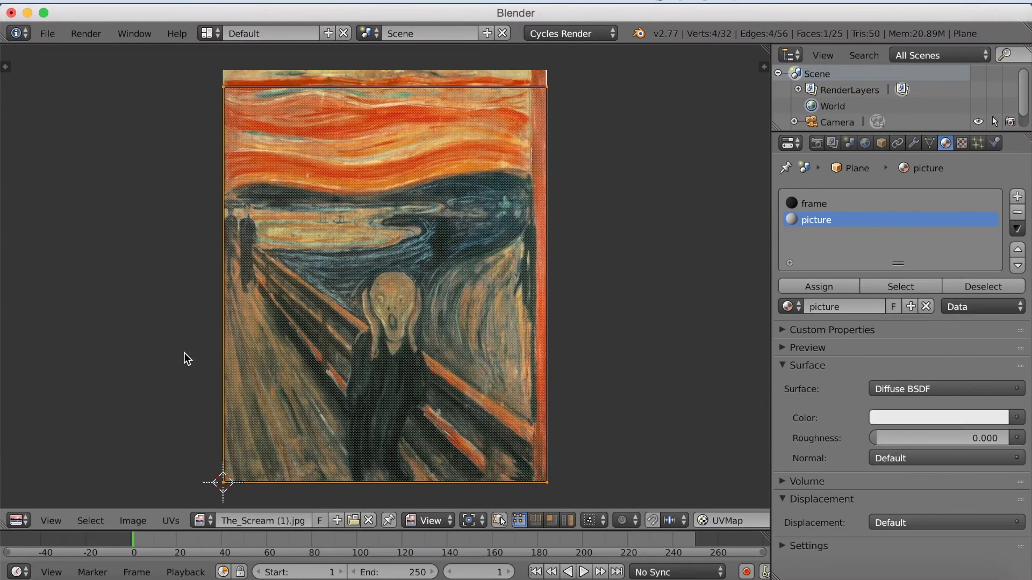
click(16, 523)
click(20, 501)
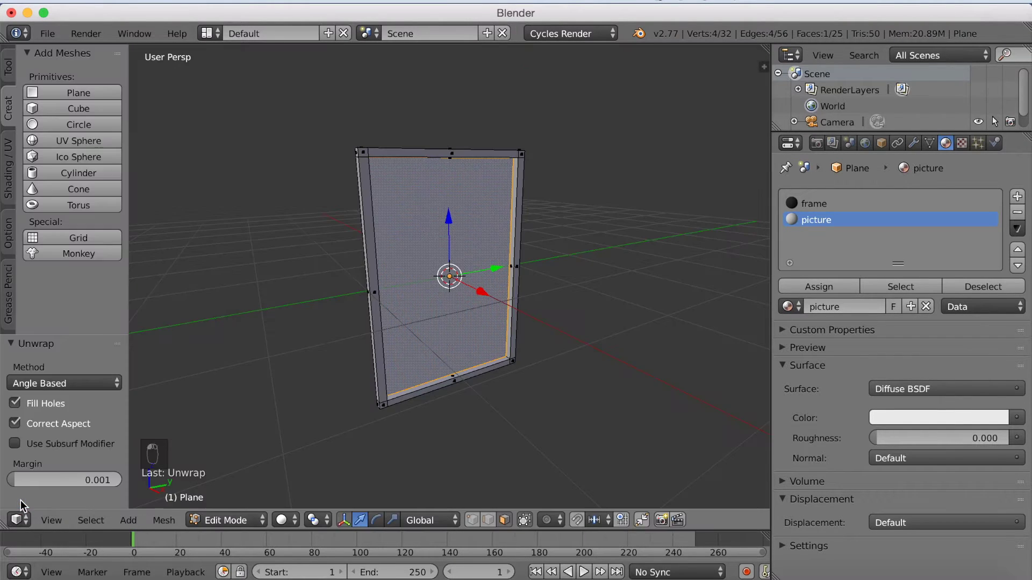
Set the picture material's Color to a The_Scream (1).jpg image texture and assign it to the inner face.
click(1016, 419)
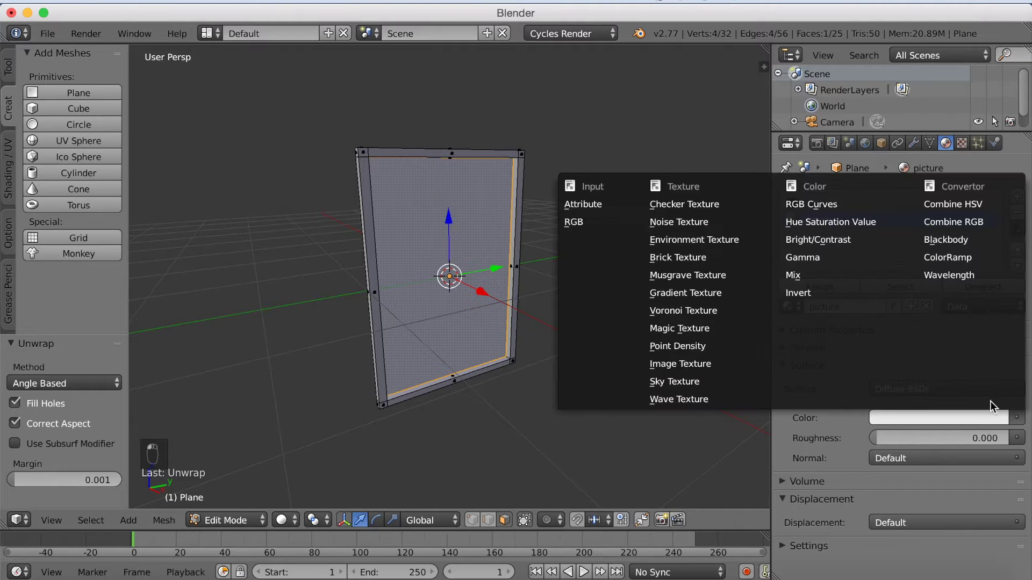
click(678, 364)
click(875, 438)
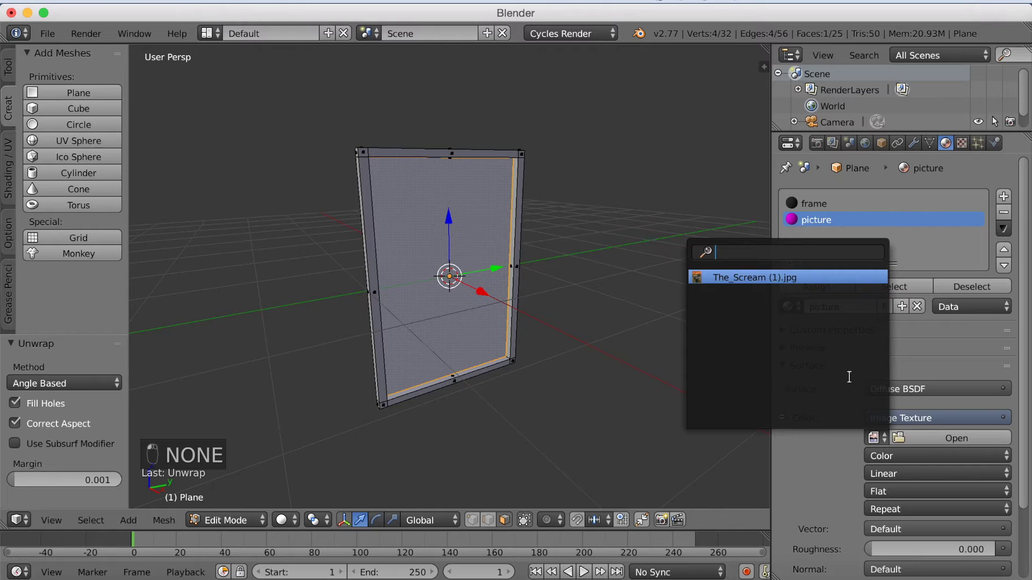
click(782, 278)
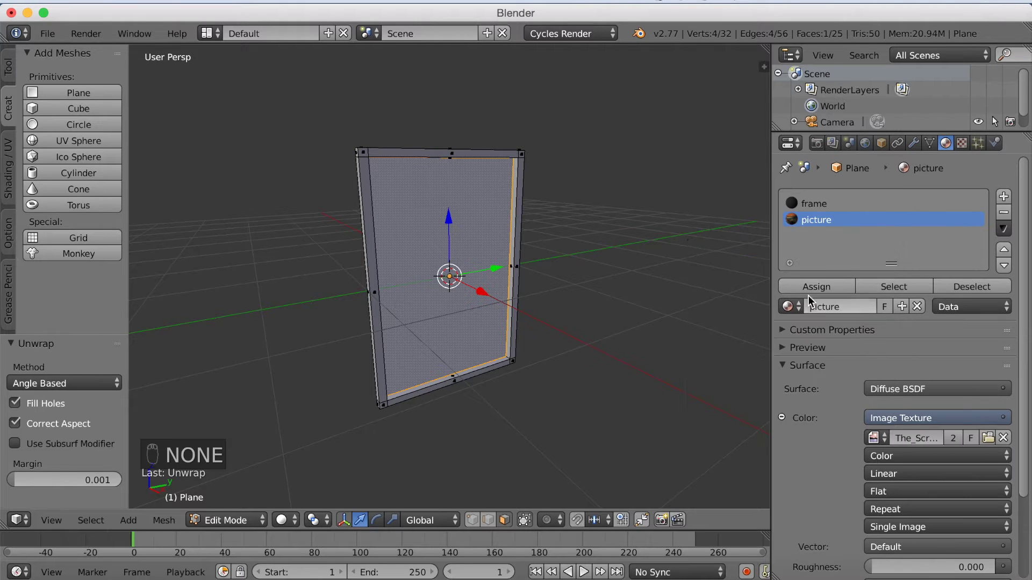
click(812, 290)
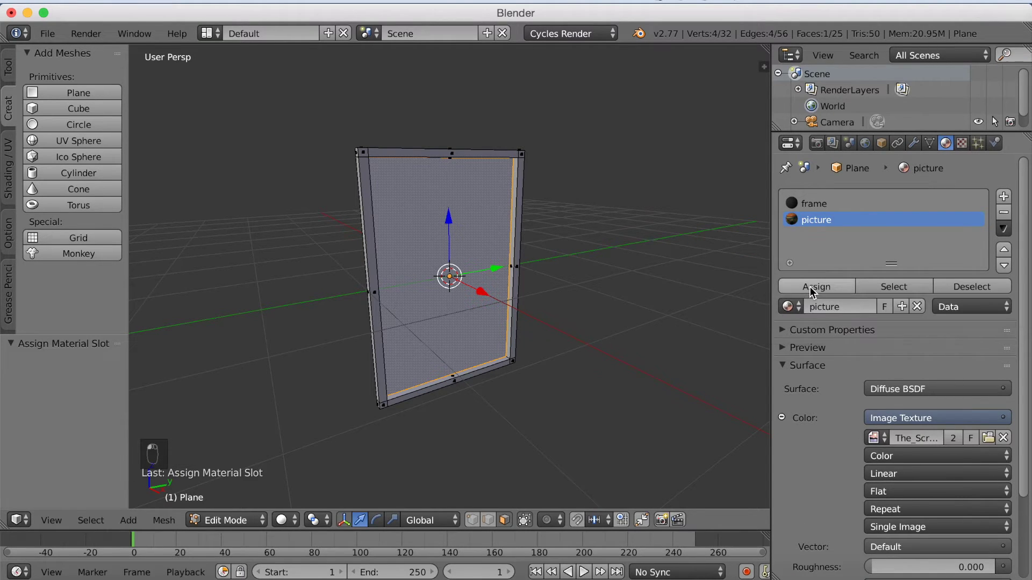
Switch the viewport shading to Rendered to preview the framed painting.
click(278, 524)
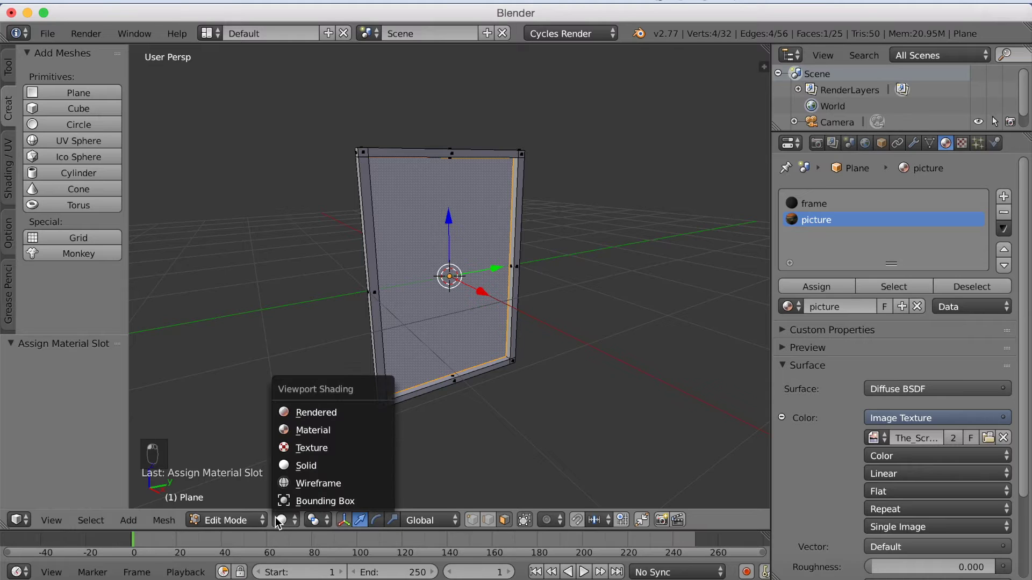
click(310, 410)
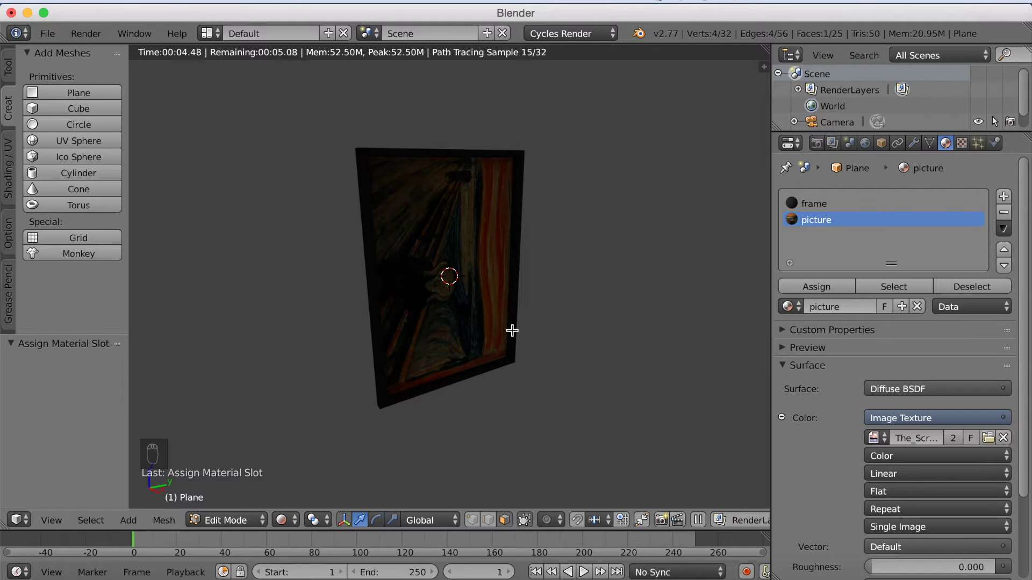
click(18, 520)
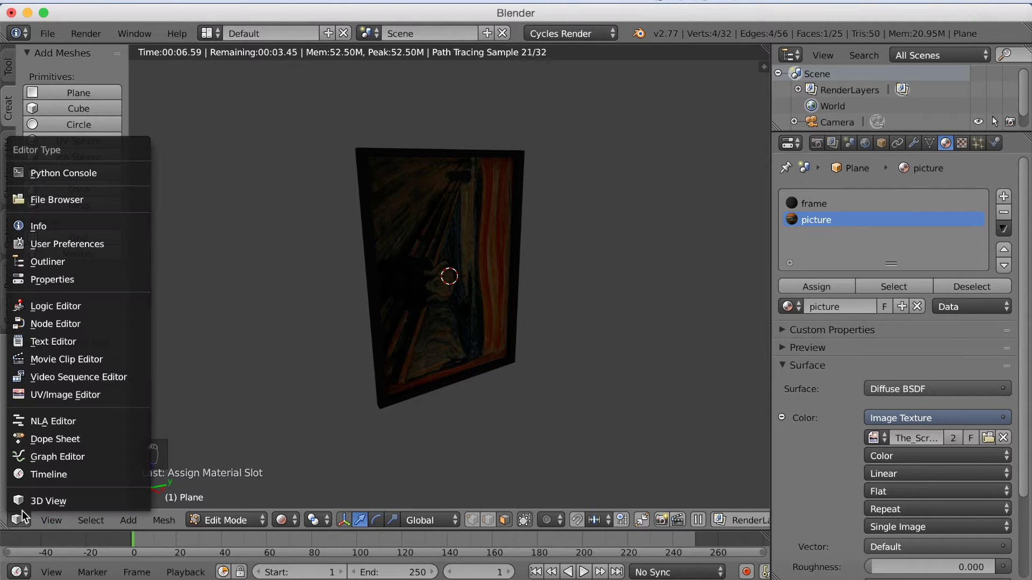
Rotate the picture face's UV rectangle 90° in the UV/Image Editor.
click(42, 395)
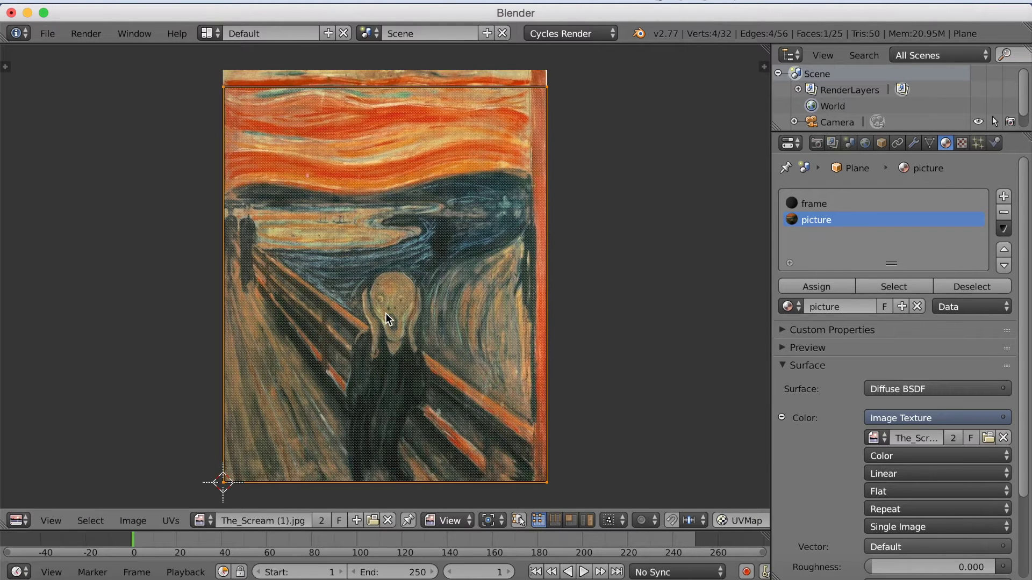
key(r)
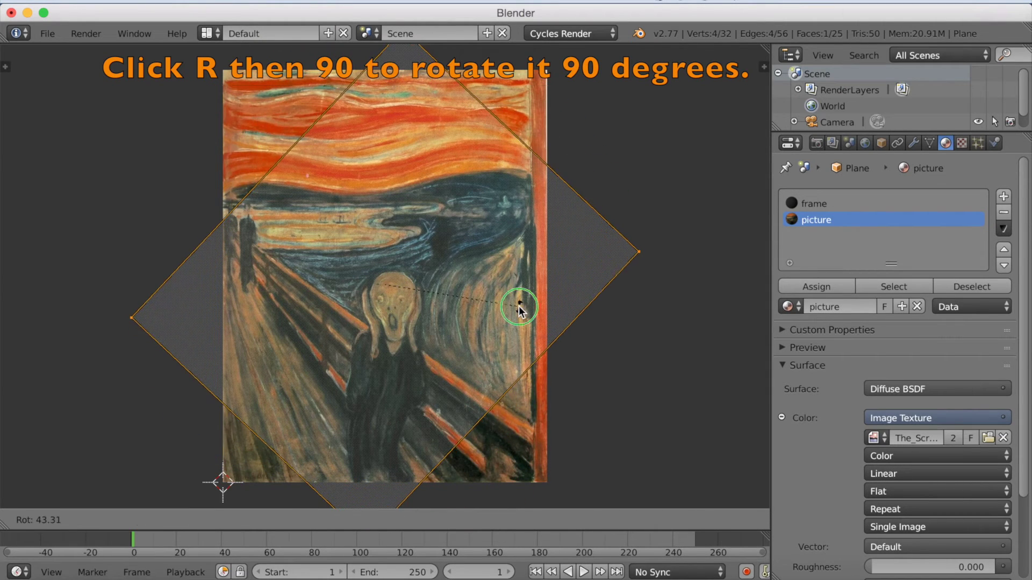
text(90)
key(Return)
text(r90)
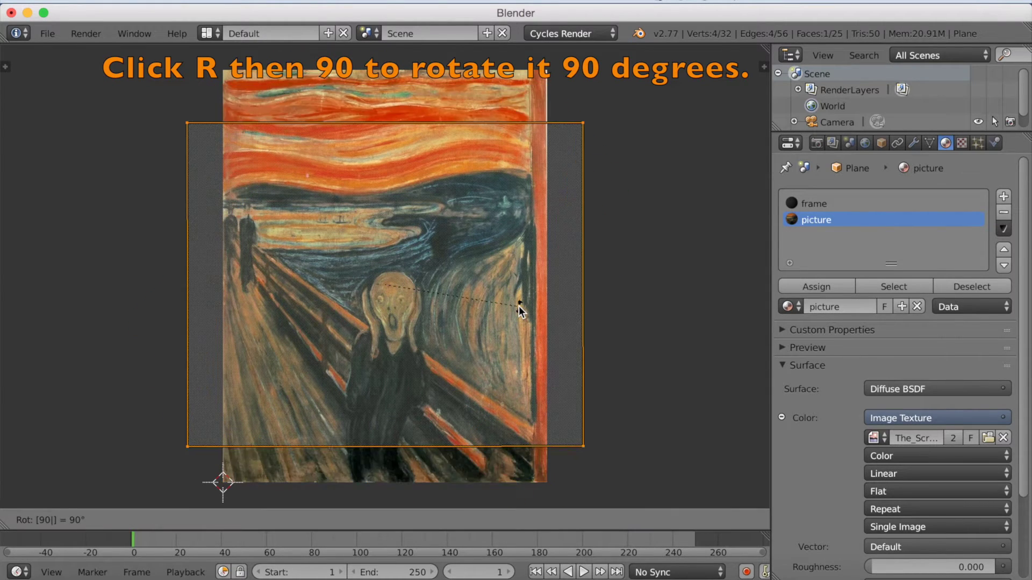
key(Return)
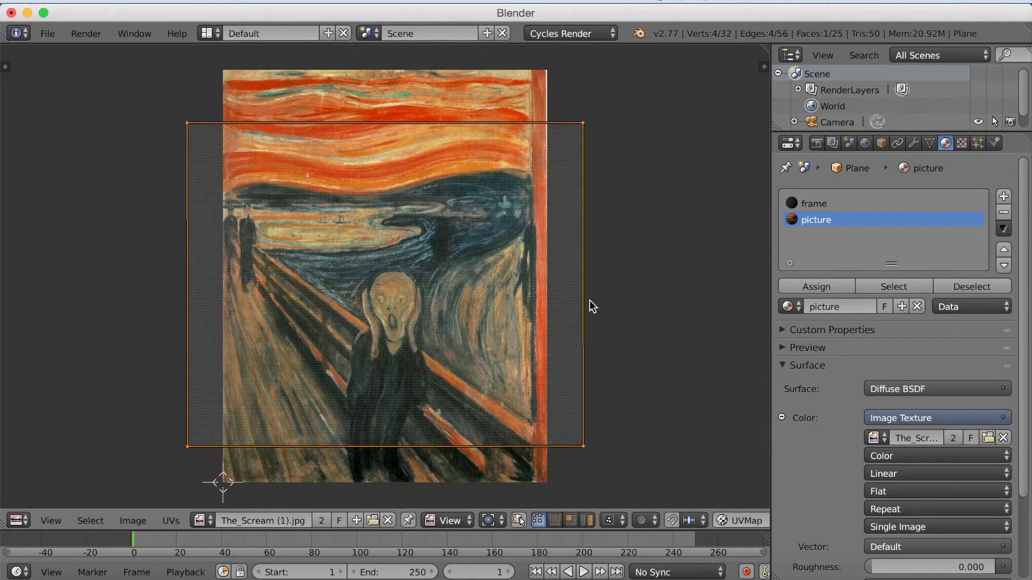
Scale the UV rectangle along X to match the painting's width.
key(s)
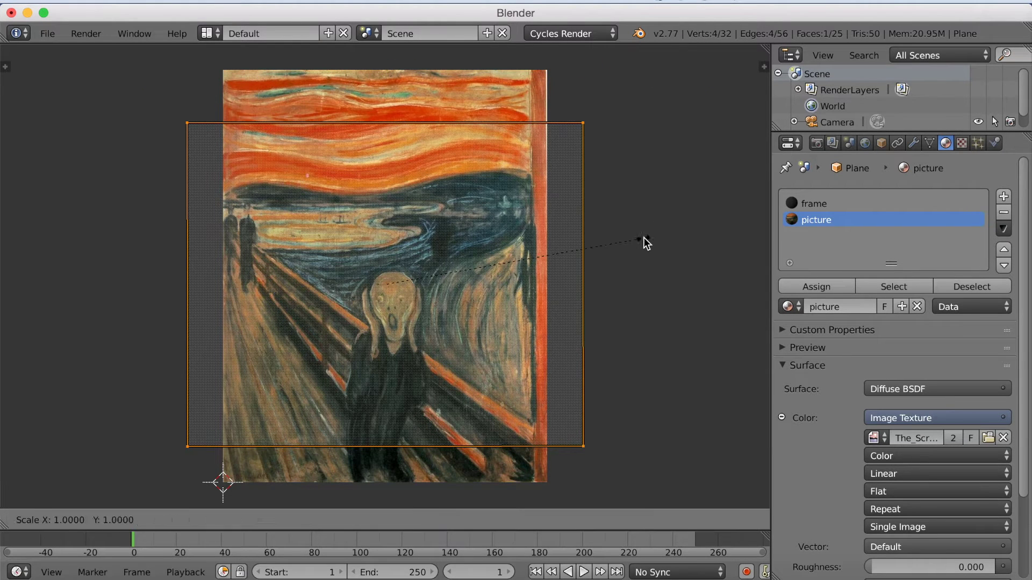
key(y)
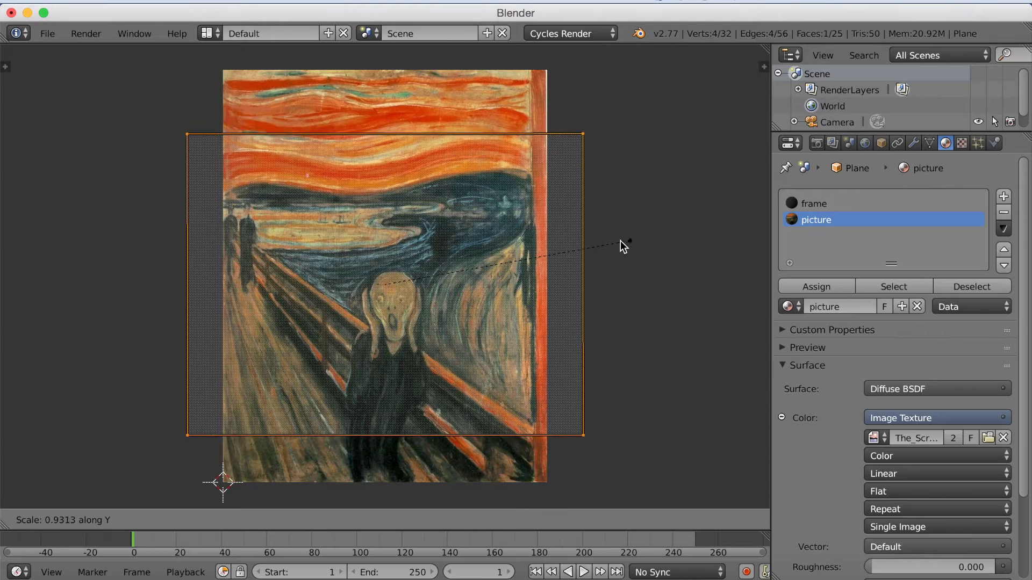
key(Escape)
key(s)
key(x)
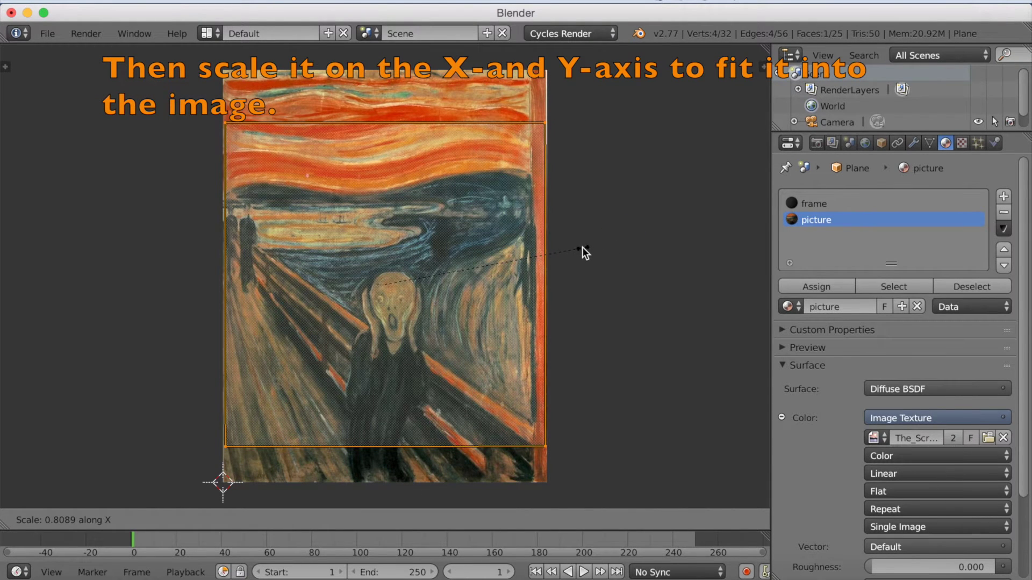
click(582, 246)
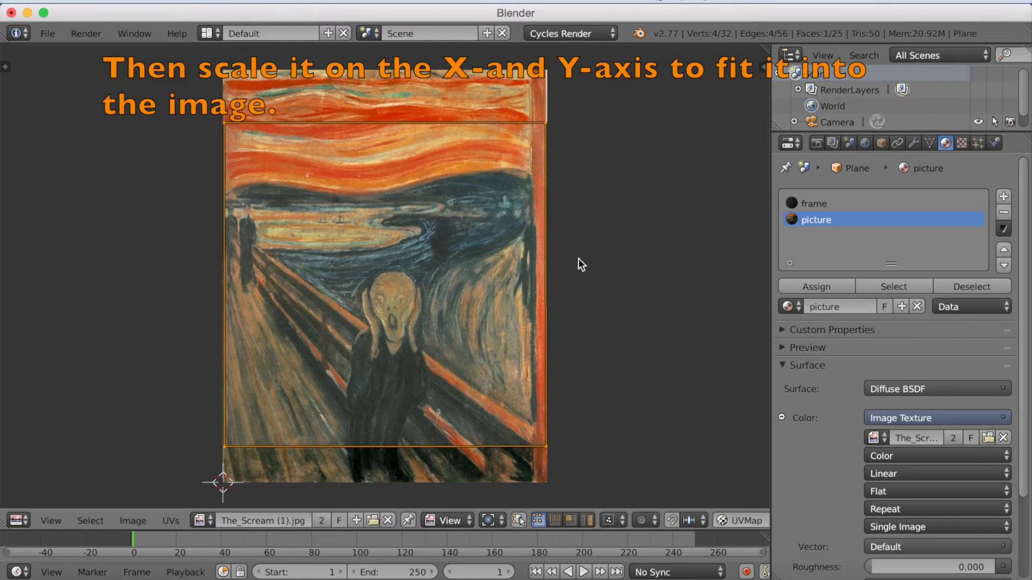
Scale the UV rectangle along Y to match the painting's height.
key(s)
key(y)
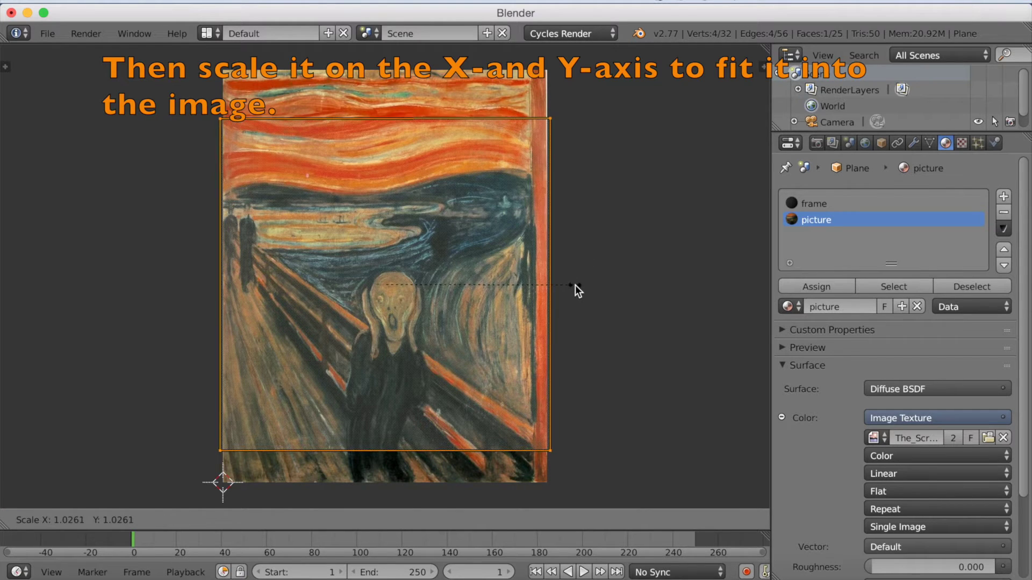
click(575, 285)
key(s)
key(y)
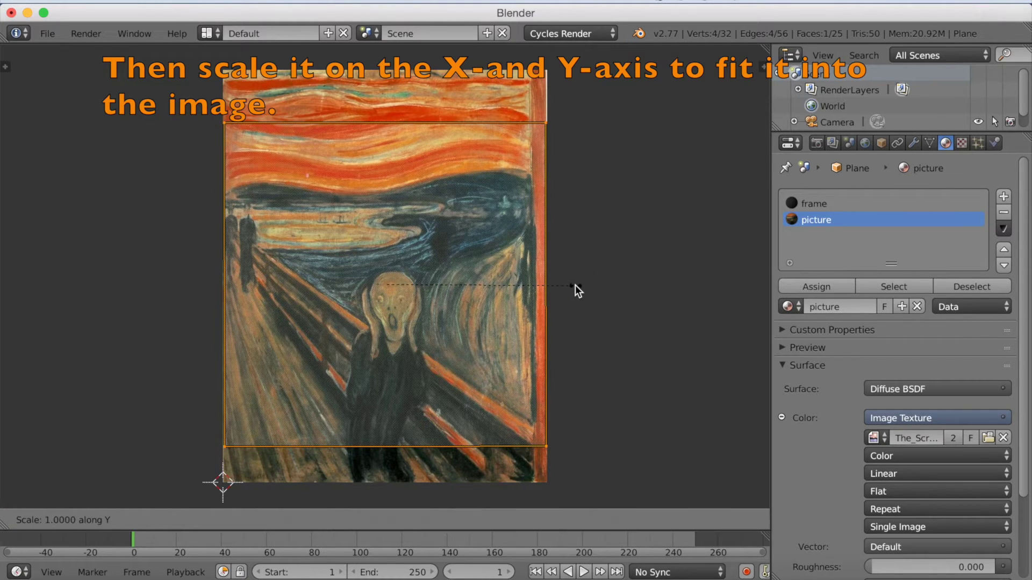
click(593, 386)
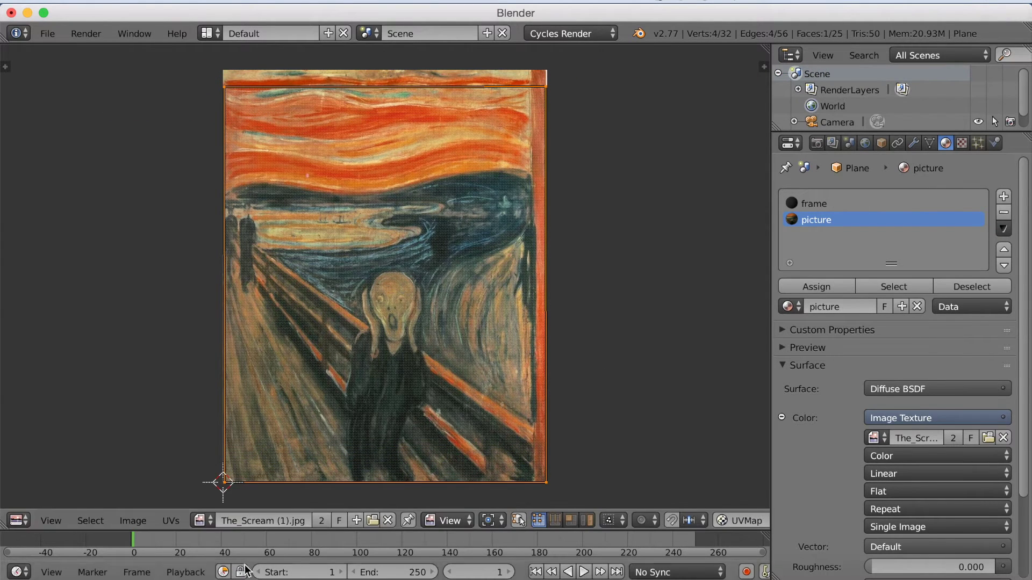
Restore the 3D viewport and assign the picture material to the selected inner face.
click(16, 524)
click(31, 499)
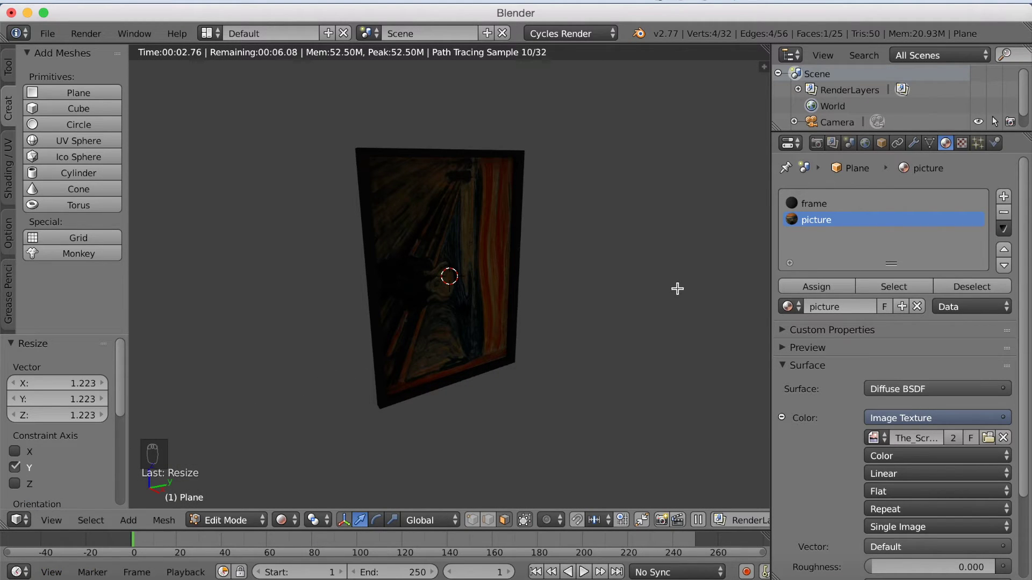
click(816, 286)
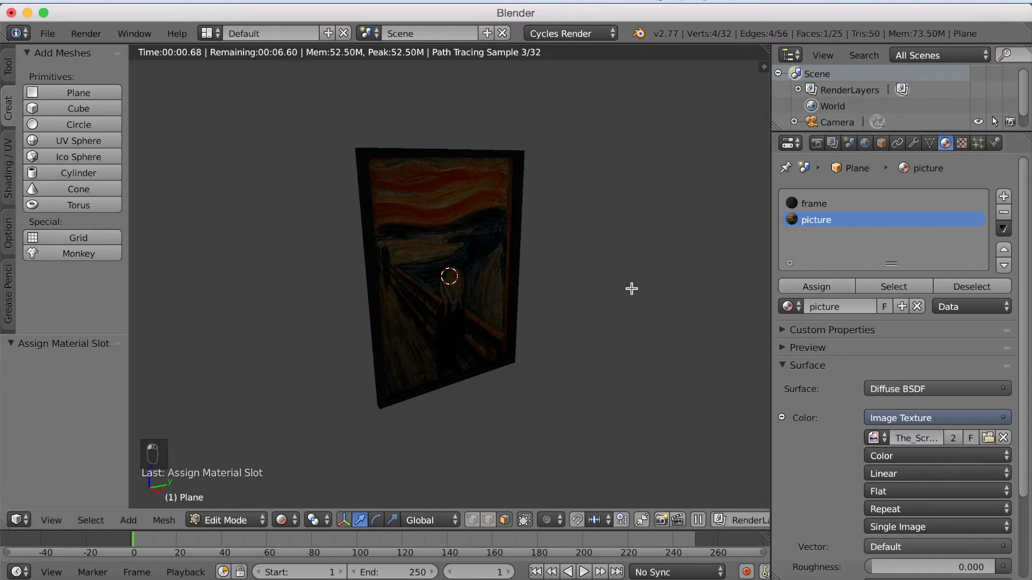
Return the viewport to Solid shading.
scroll(598, 290, up, 4)
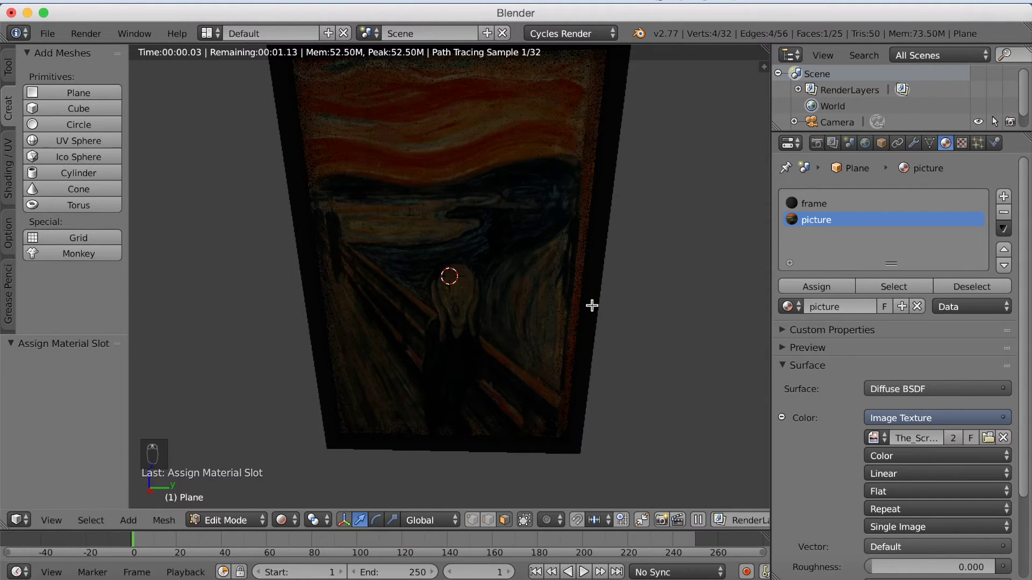
scroll(605, 297, down, 6)
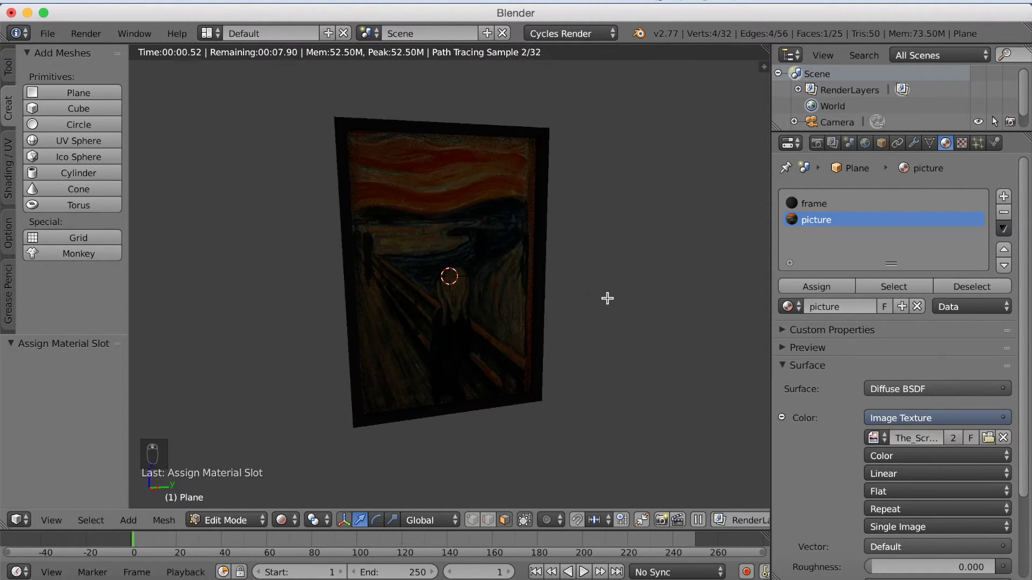
click(289, 520)
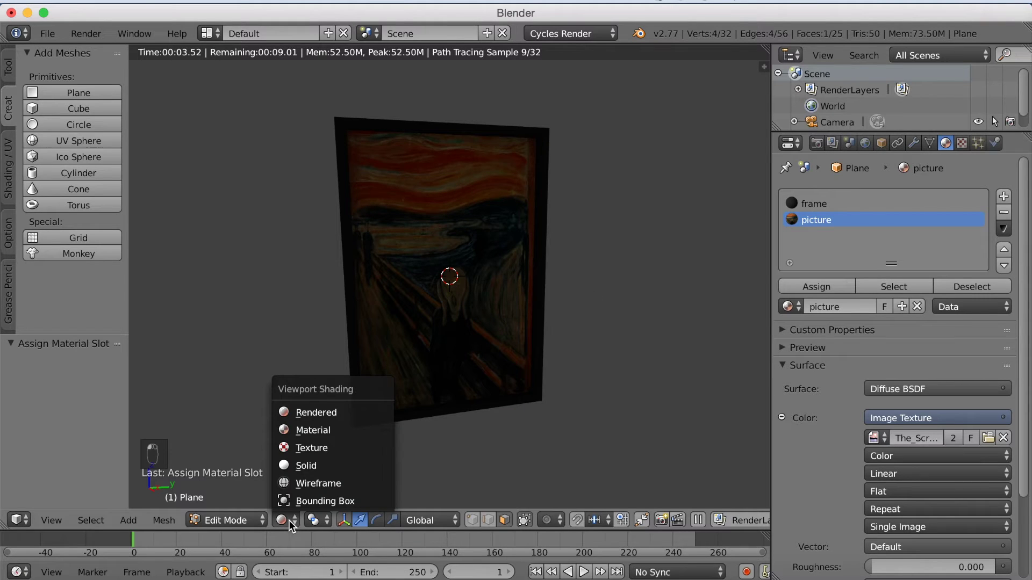
click(300, 466)
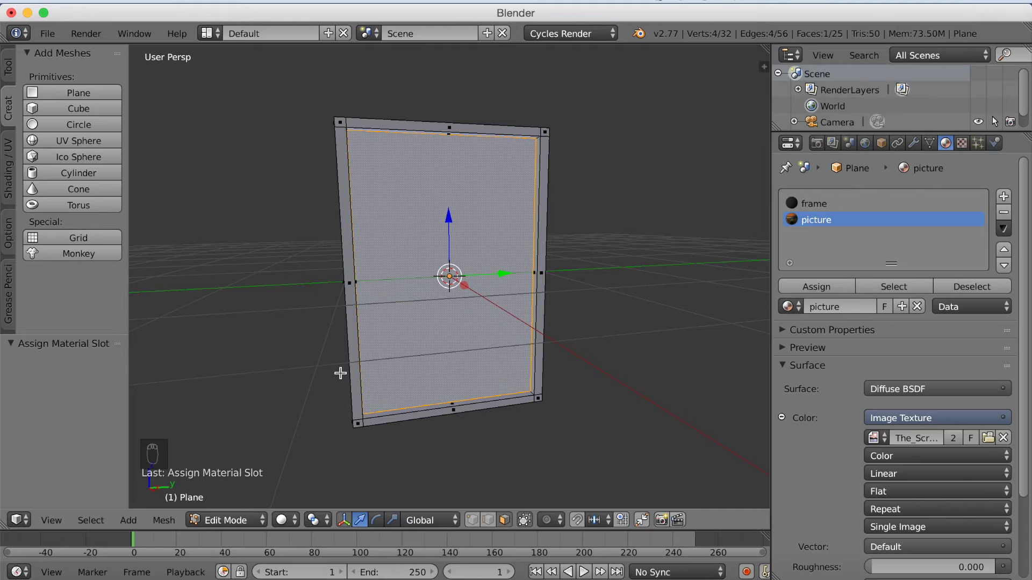
Use Save As to store the scene as 'tutorial painting.blend' in the 'frame test 1' folder.
click(48, 33)
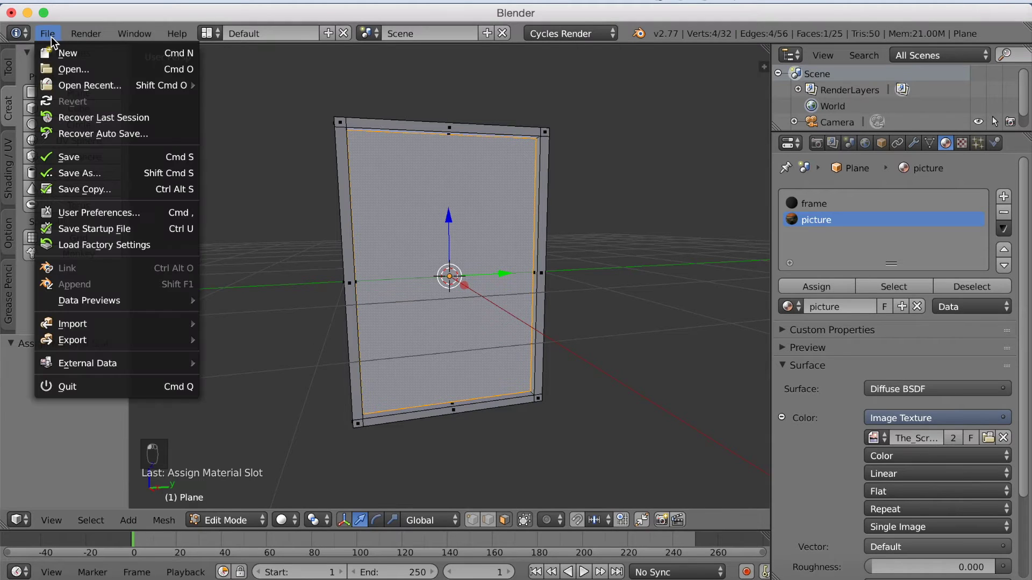
click(72, 170)
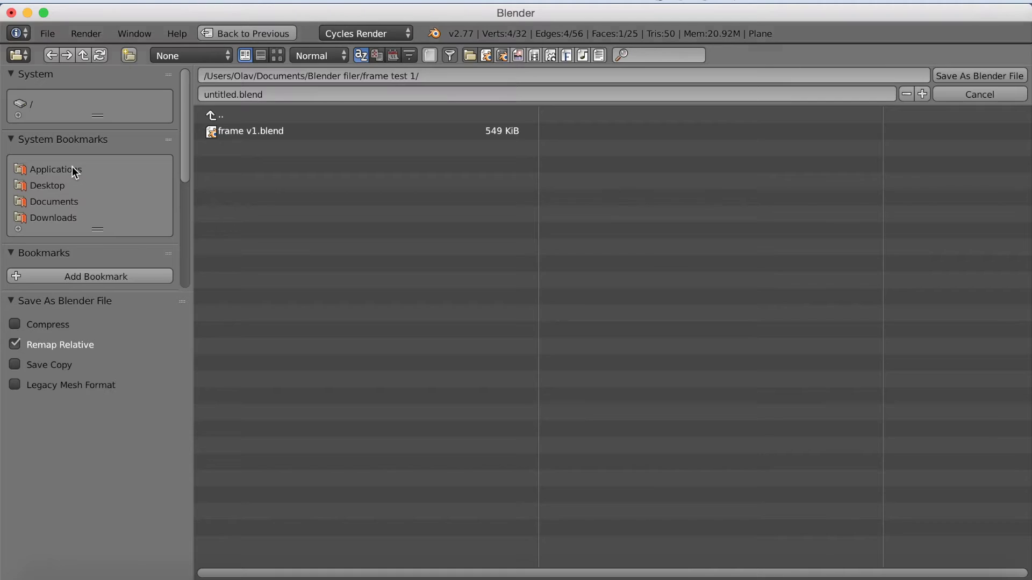
click(230, 94)
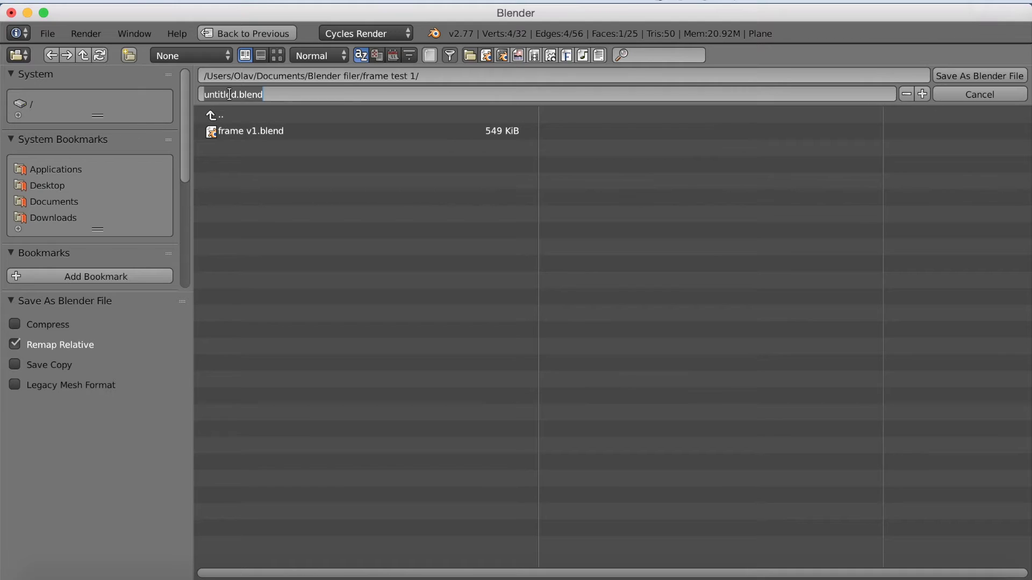
text(tutorial painting)
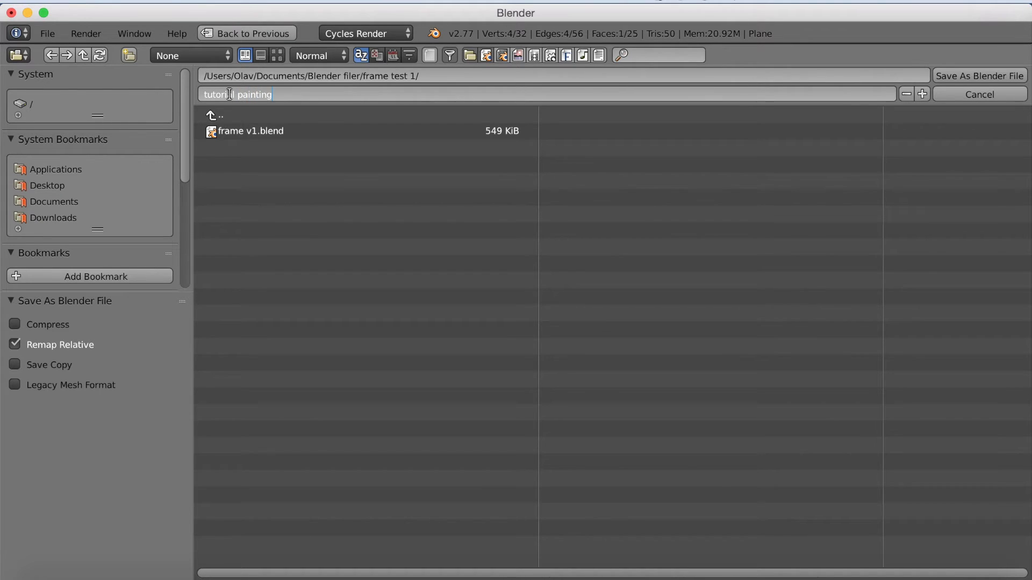
key(Return)
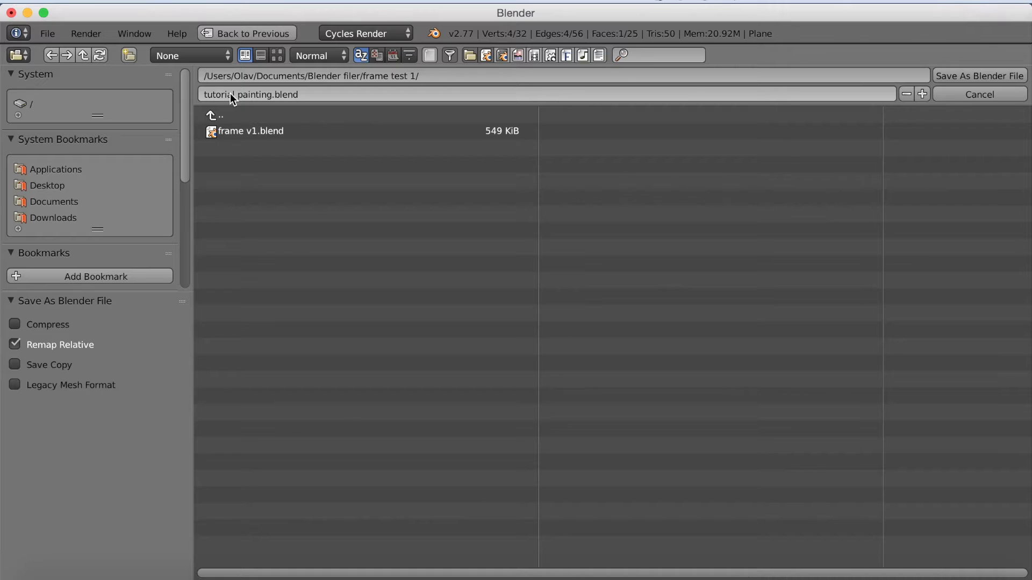
key(Return)
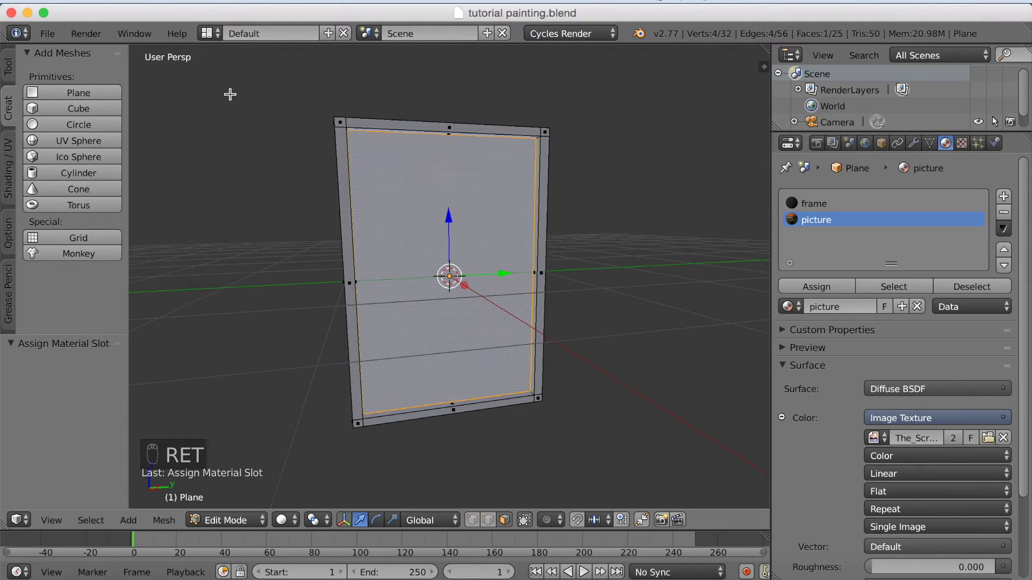
Drop the frame to Object Mode and back into Edit Mode, orbiting to face it.
click(247, 520)
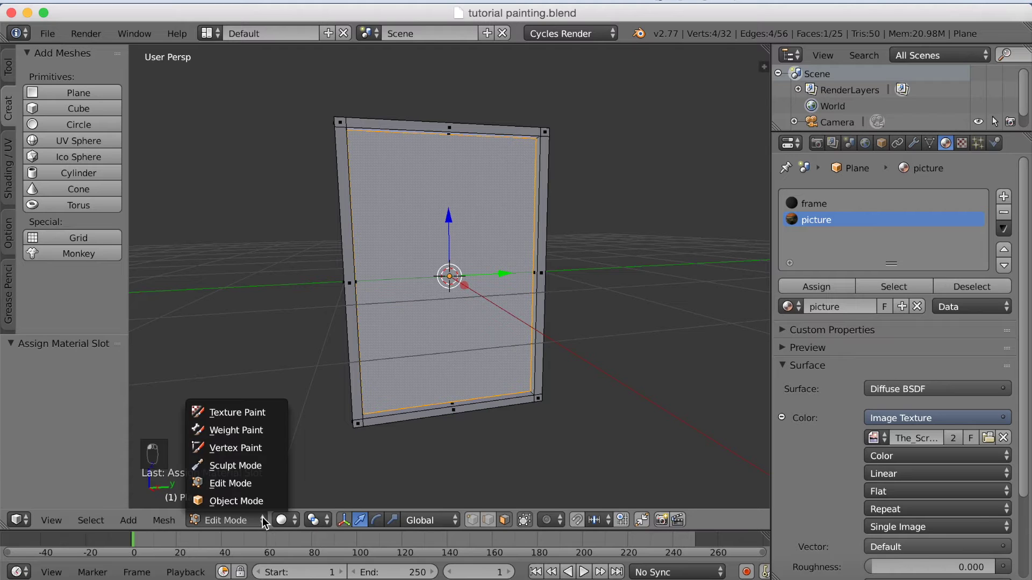
click(251, 500)
middle_drag(449, 388, 523, 380)
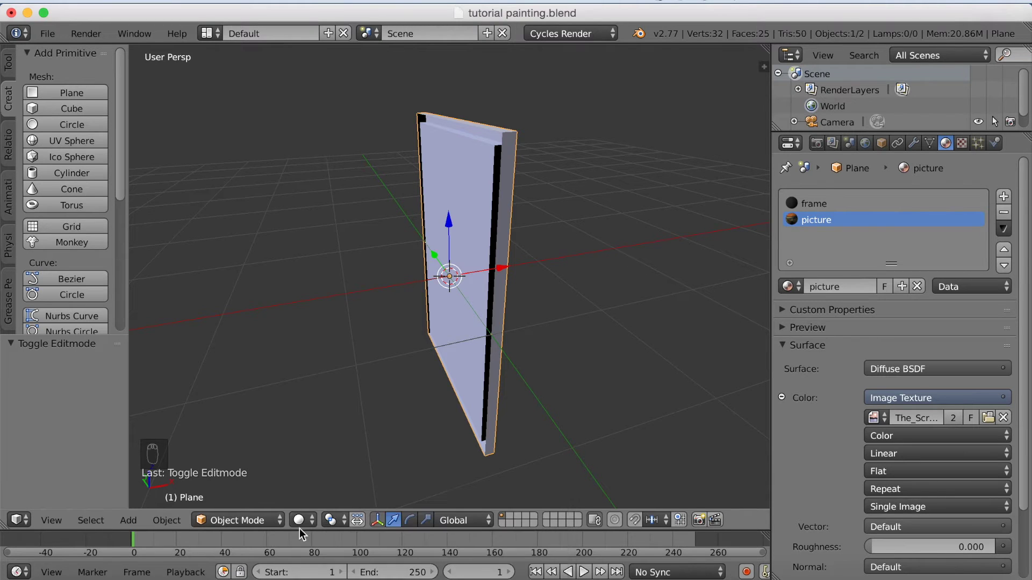
click(272, 519)
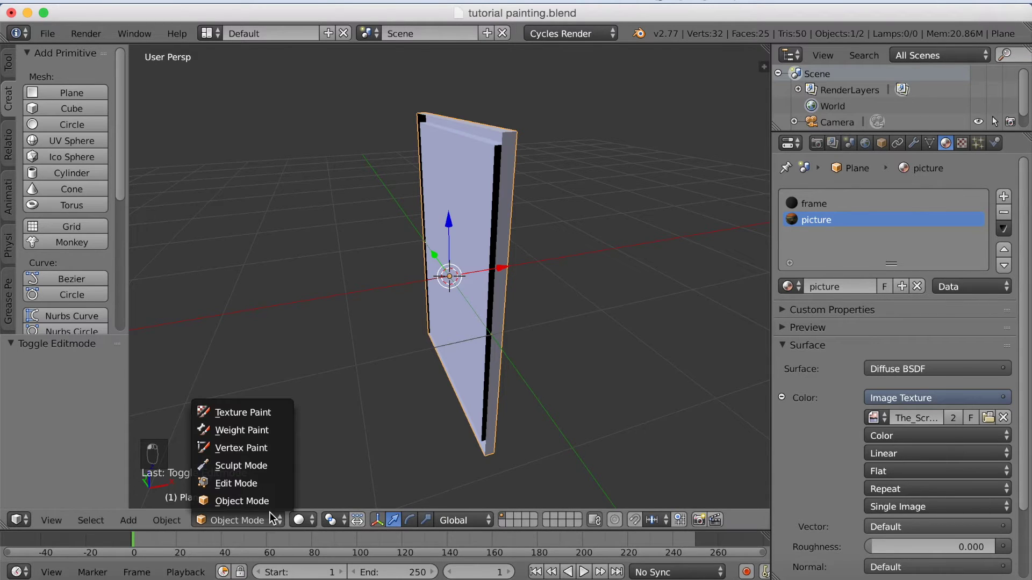
click(253, 483)
middle_drag(350, 387, 538, 330)
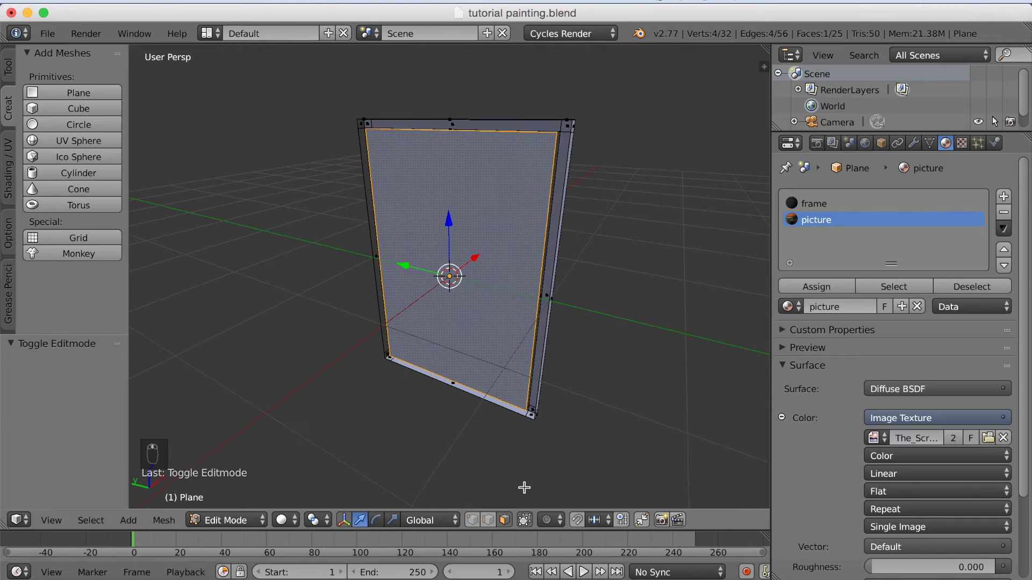
In edge select, pick the right vertical rim edges plus the top-right corner and top edges.
click(488, 520)
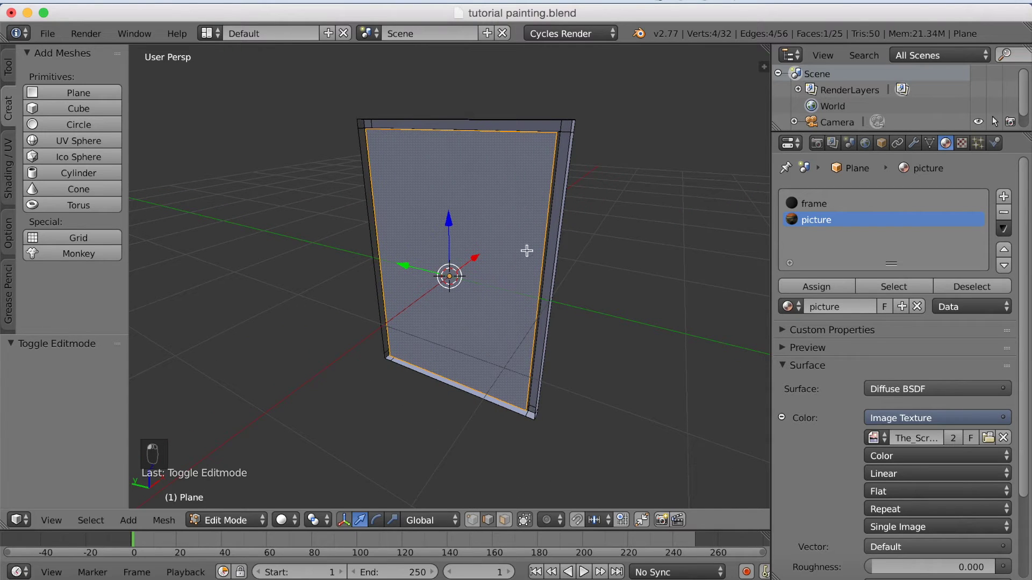
shift+right_click(558, 238)
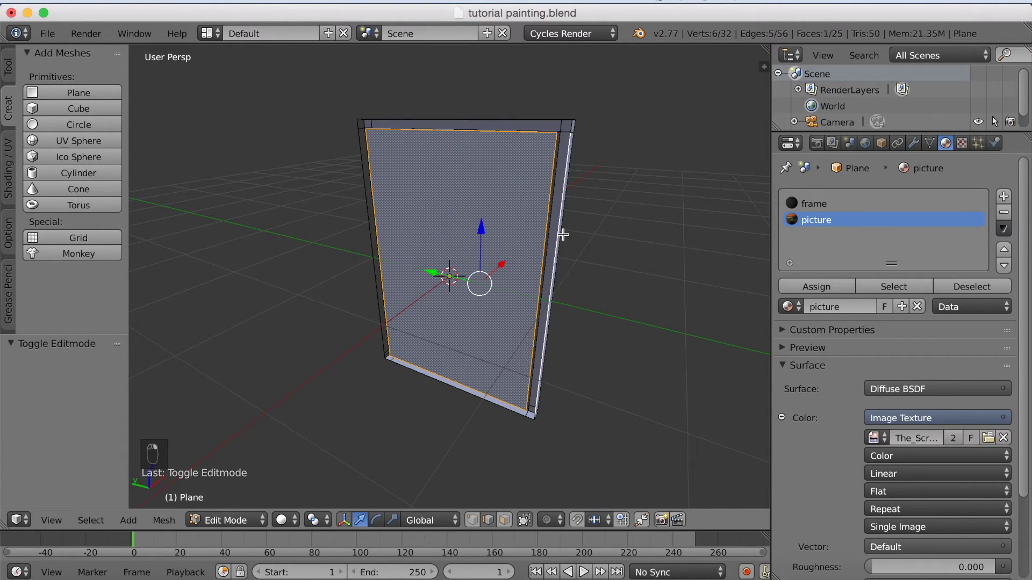
key(a)
right_click(560, 227)
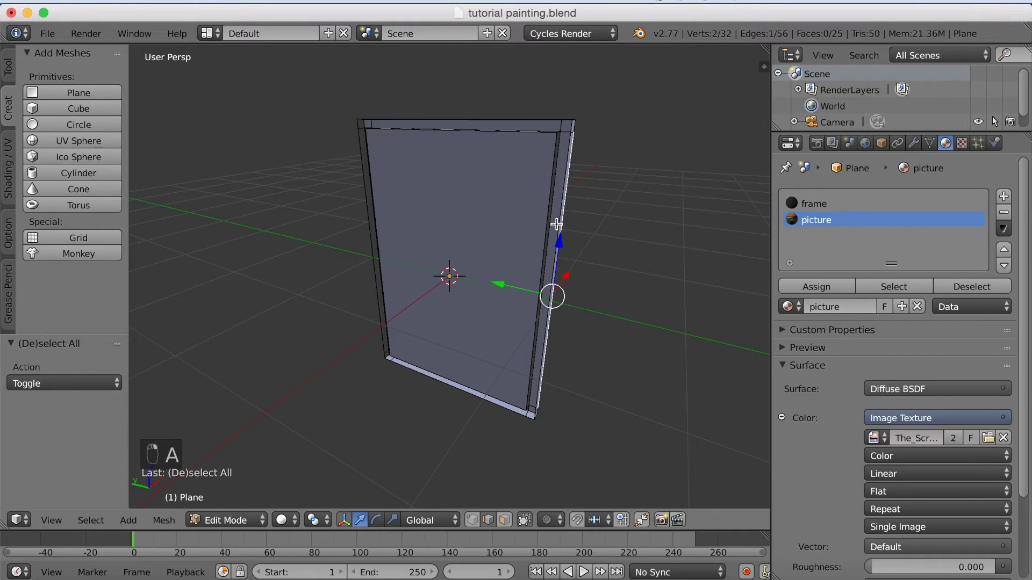
shift+right_click(557, 224)
middle_drag(556, 224, 564, 245)
scroll(570, 226, down, 1)
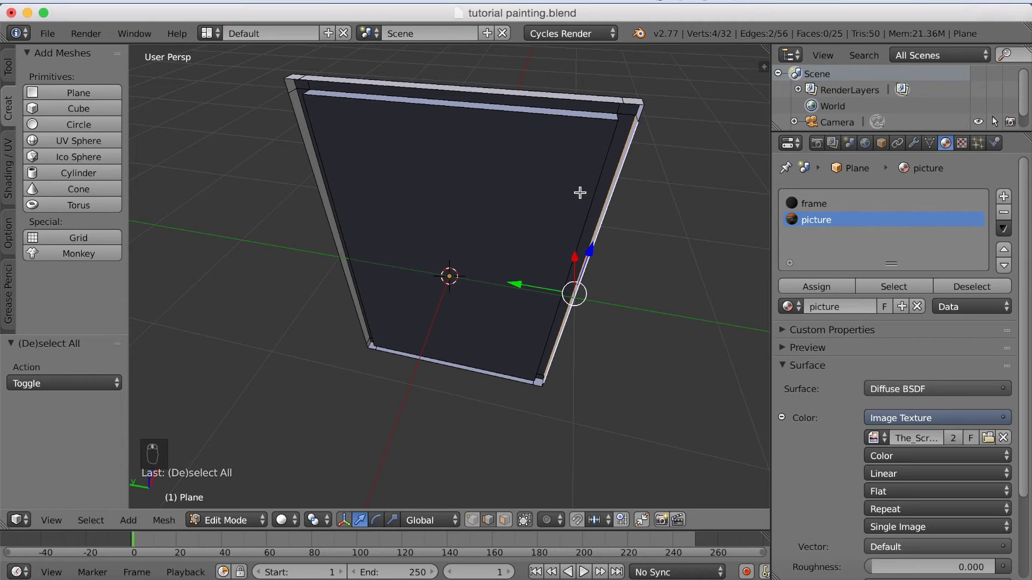
shift+right_click(641, 111)
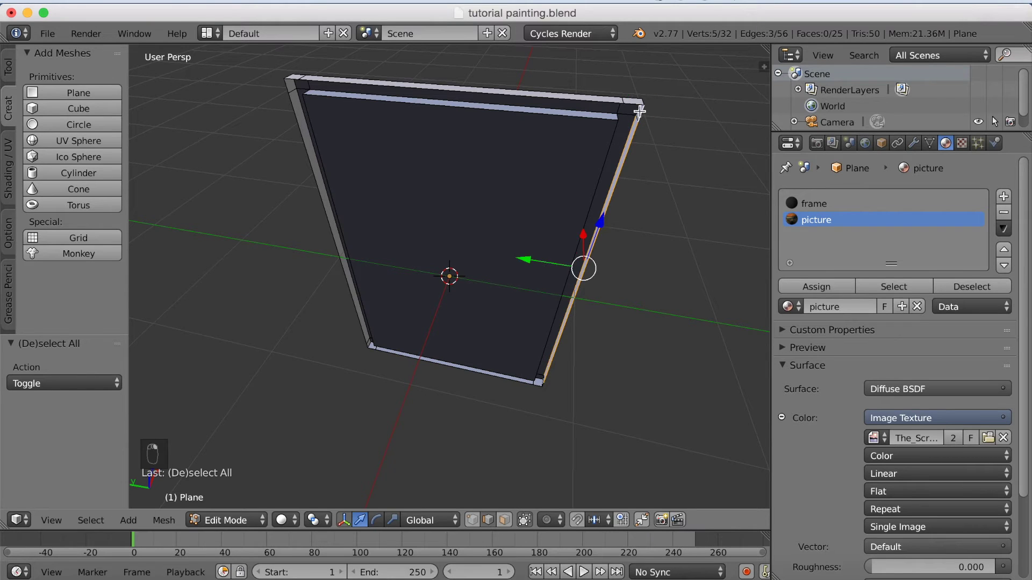
shift+right_click(634, 102)
shift+right_click(611, 104)
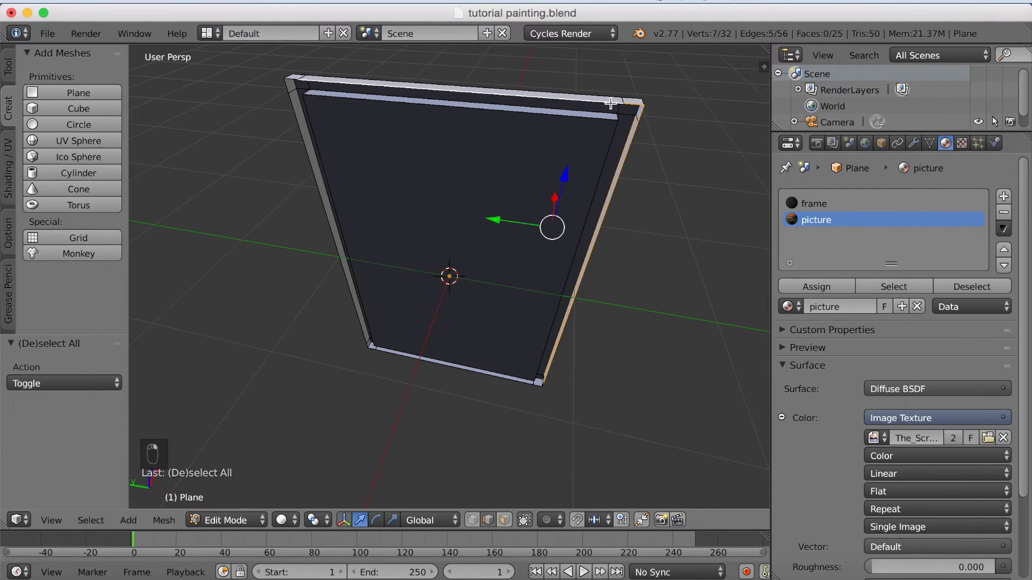
Add the top-left, left-side and bottom-left rim vertices to the selection.
middle_drag(385, 147, 446, 144)
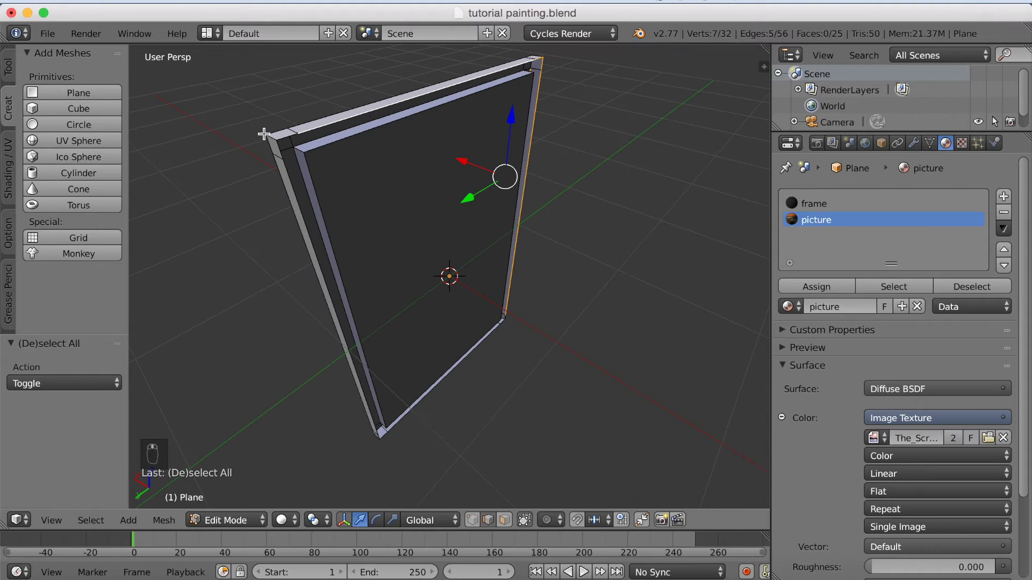
shift+right_click(285, 137)
shift+right_click(279, 147)
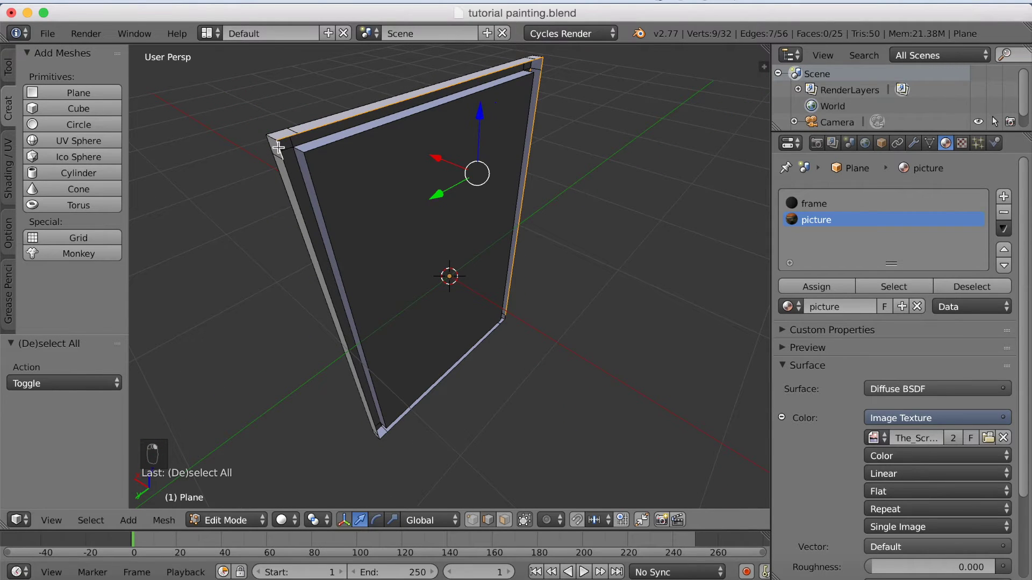
shift+right_click(284, 176)
middle_drag(382, 360, 371, 283)
shift+right_click(279, 449)
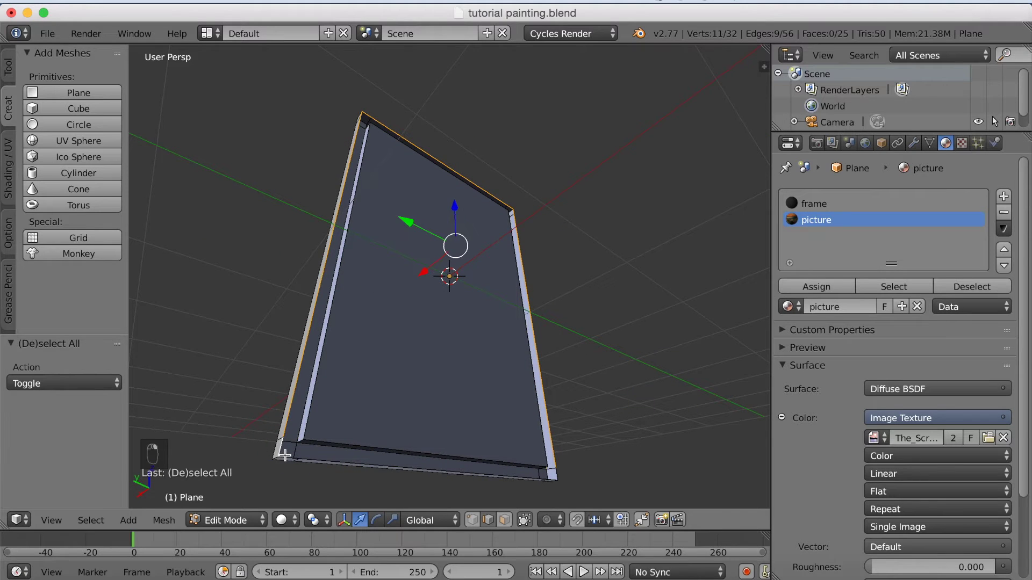
shift+right_click(286, 457)
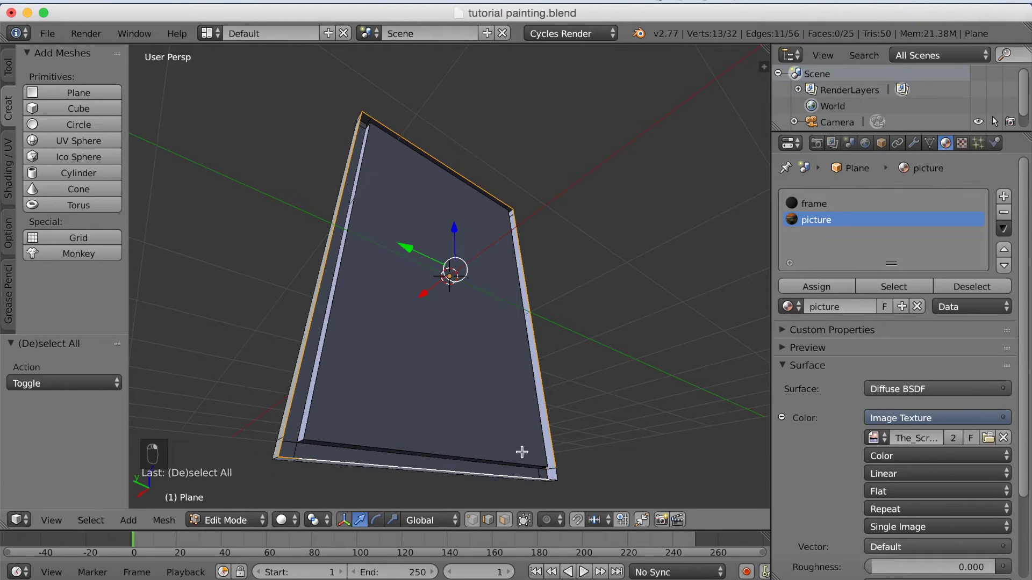
Add the bottom-right corner vertices and deselect the stray vertical edge.
middle_drag(616, 451, 553, 461)
shift+right_click(611, 475)
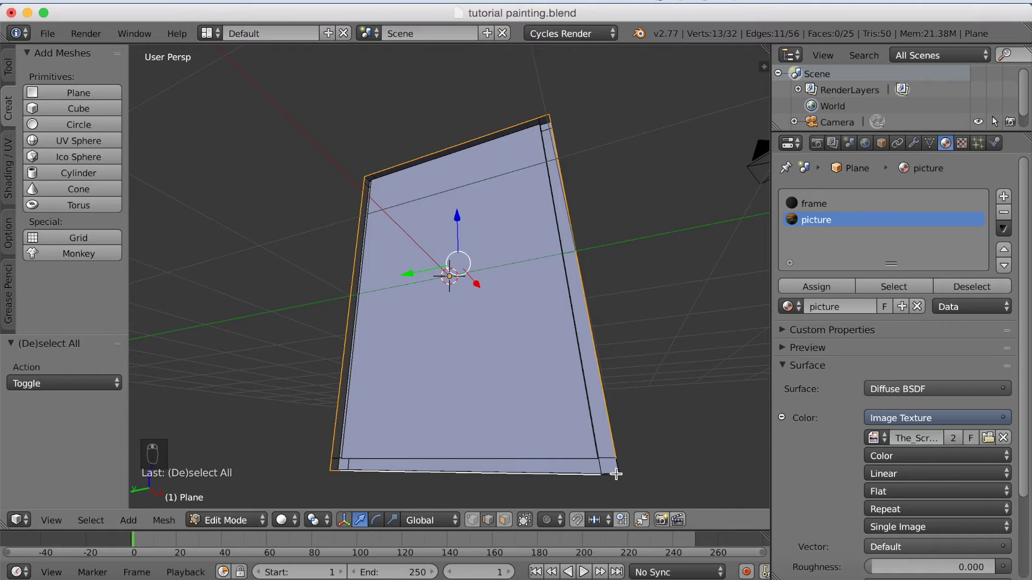
shift+right_click(616, 472)
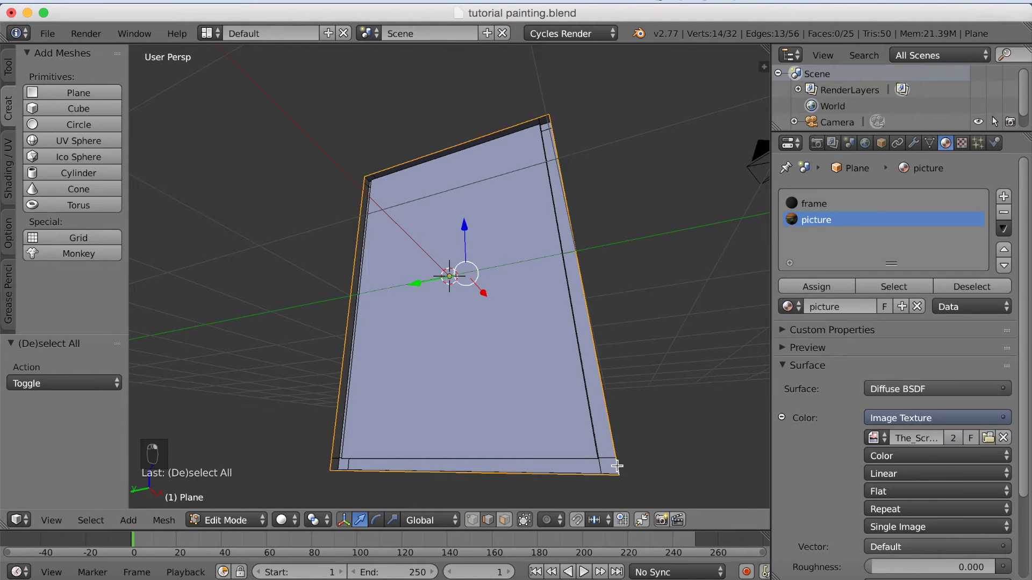
middle_drag(646, 469, 455, 452)
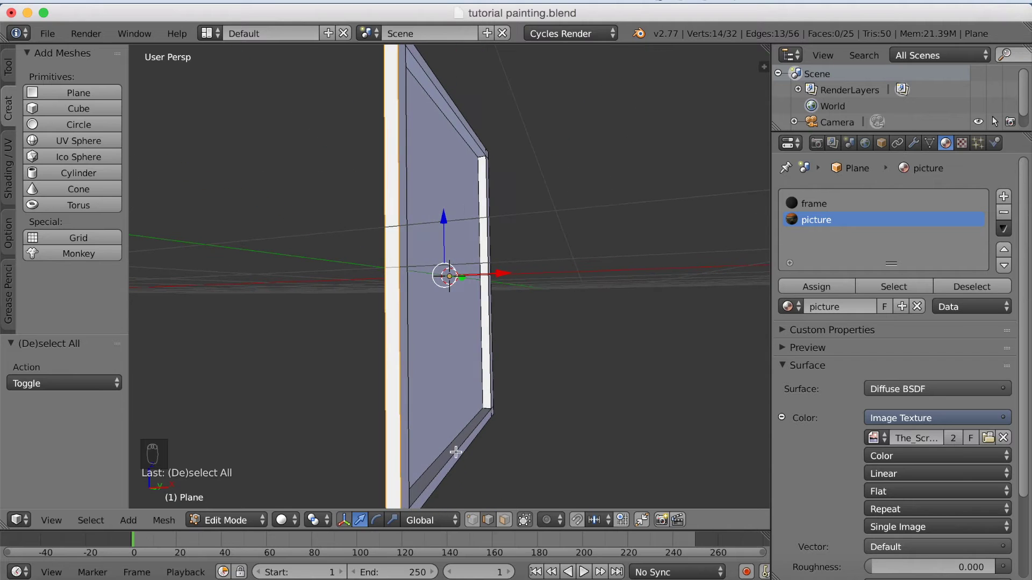
shift+right_click(400, 381)
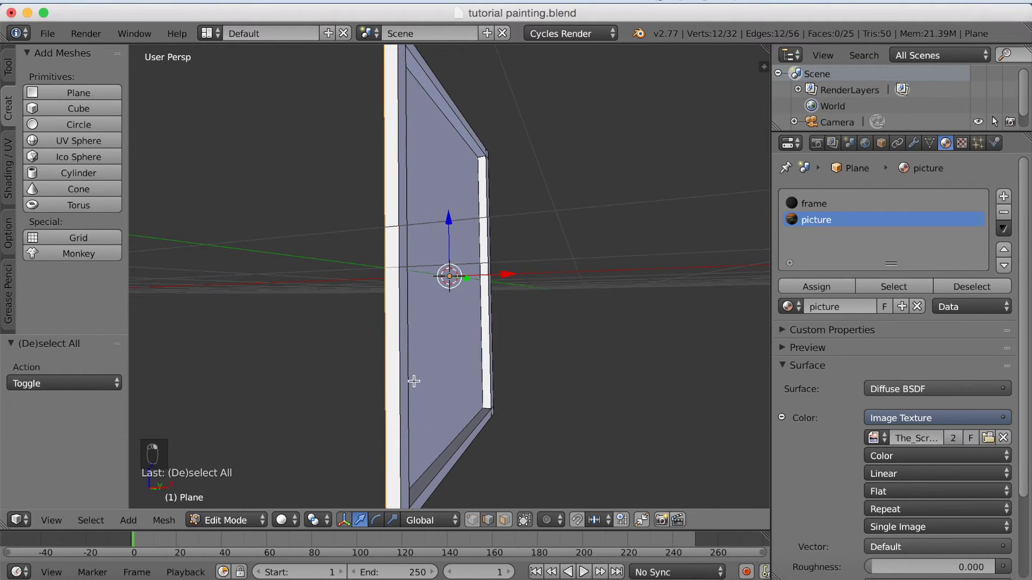
middle_drag(414, 381, 604, 413)
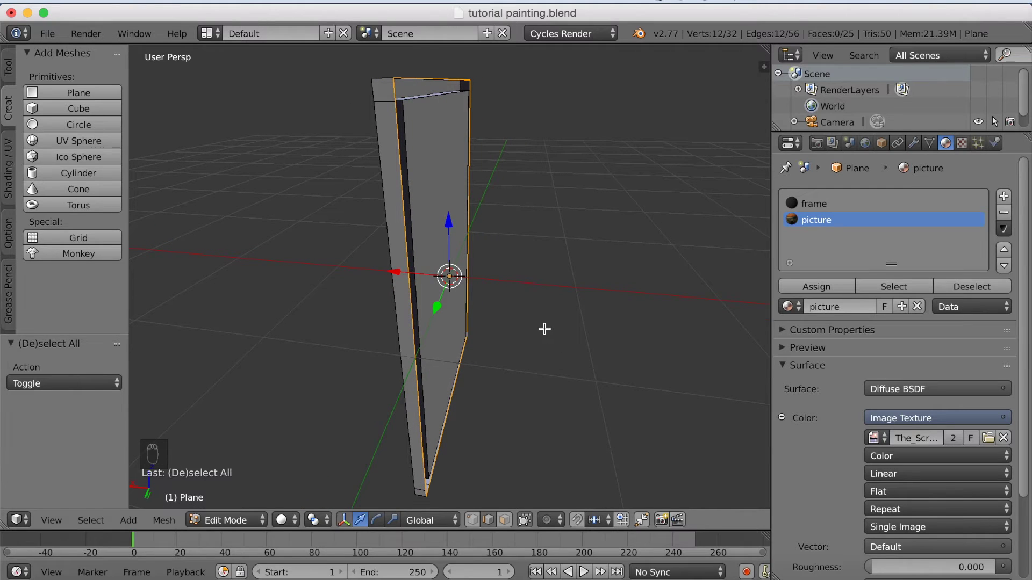
Shift the selected rim loop -0.0996 along X and fill it into a backing face.
key(g)
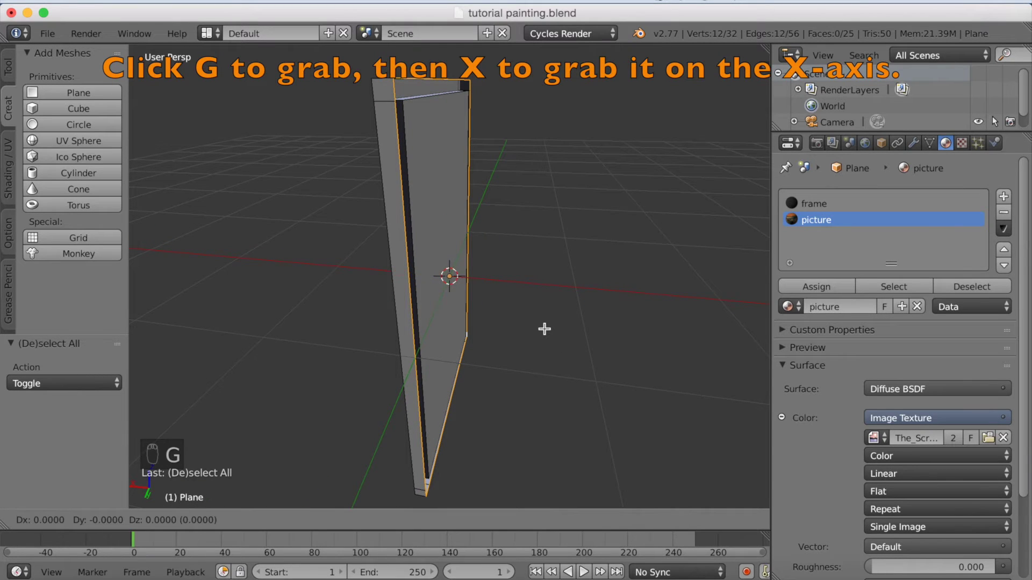
key(x)
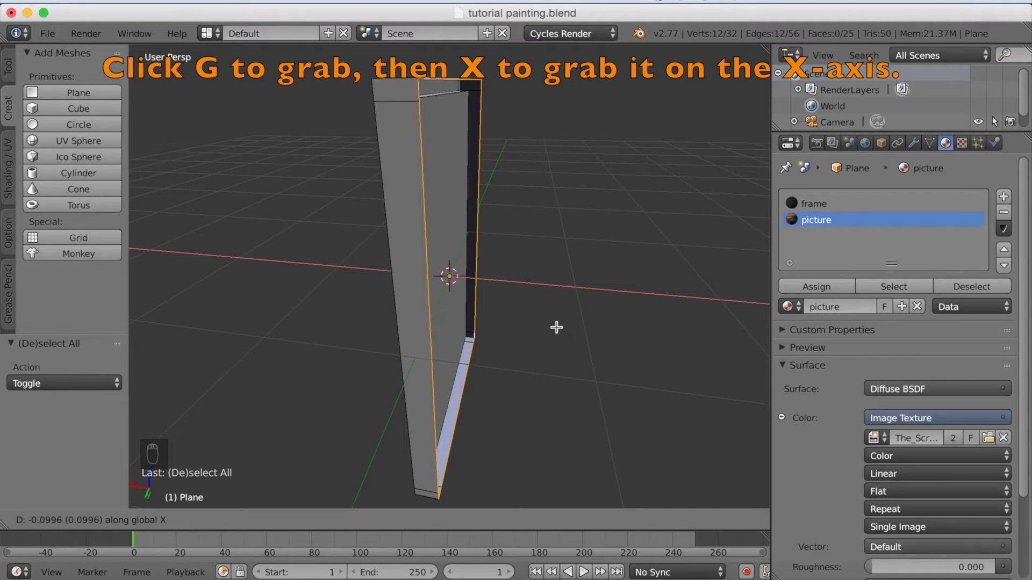
ctrl+click(557, 327)
key(f)
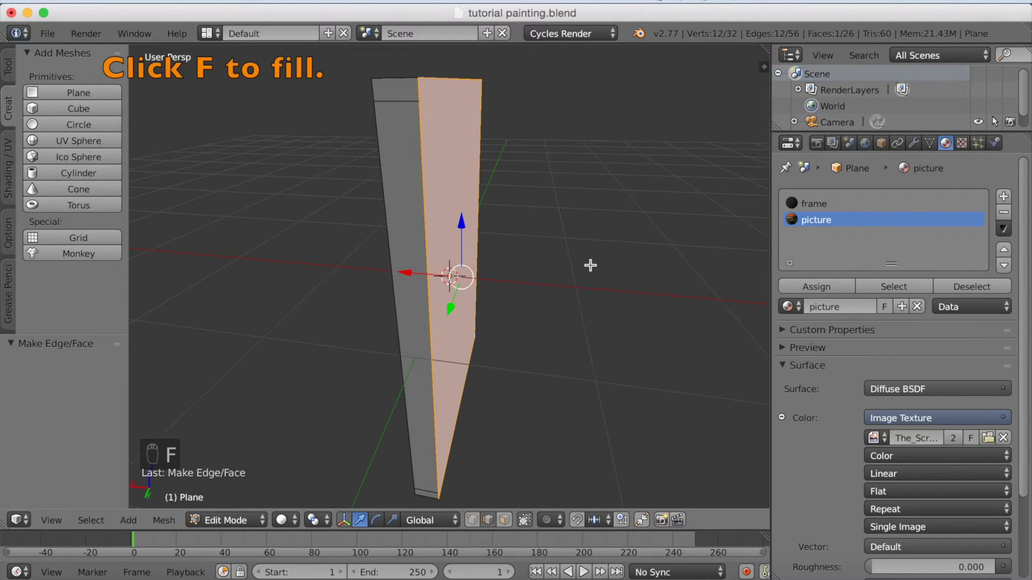
middle_drag(618, 260, 546, 258)
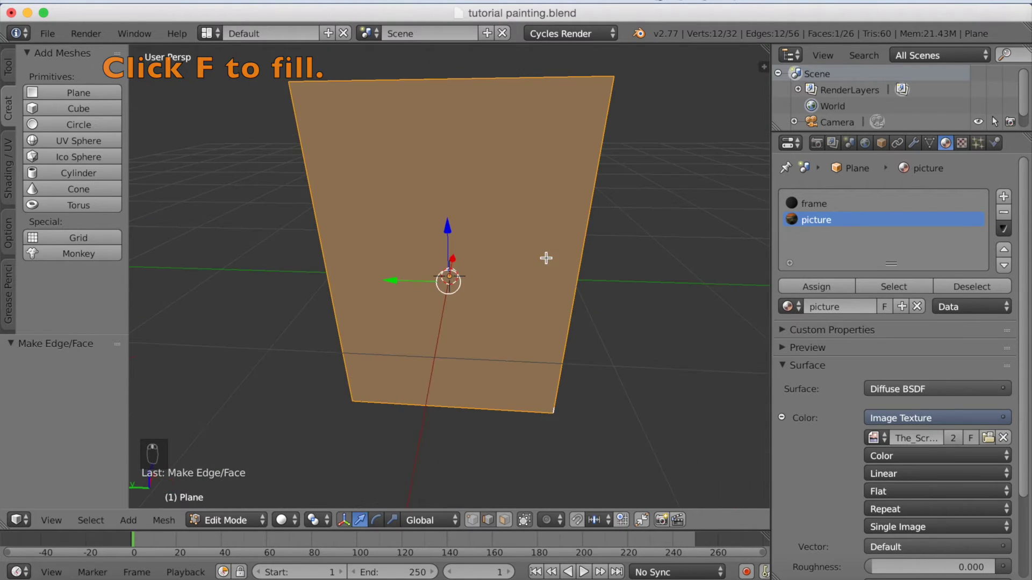
click(247, 519)
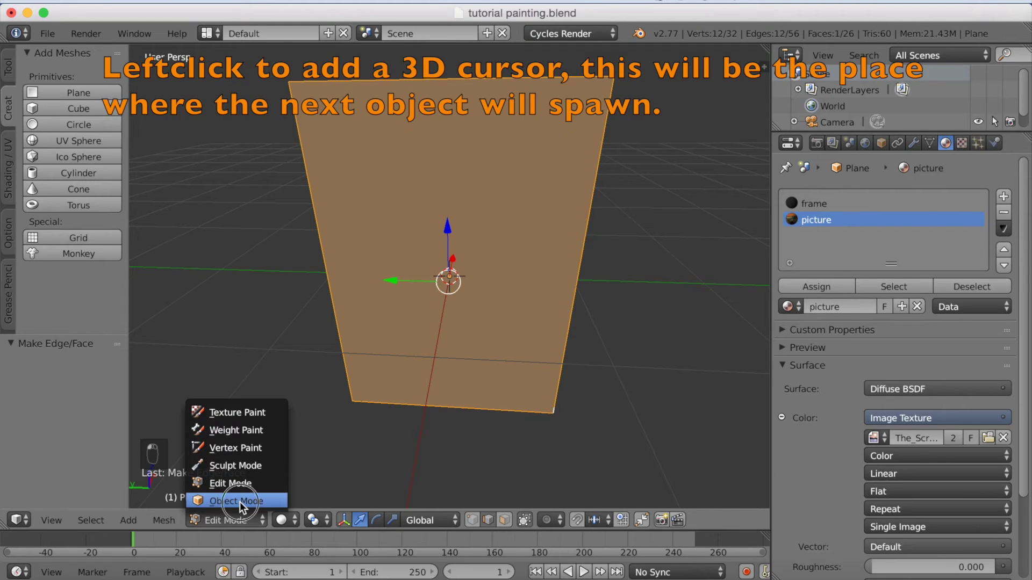
In Object Mode, add a plane at the 3D cursor and rotate it 90° about Y.
click(239, 500)
click(449, 263)
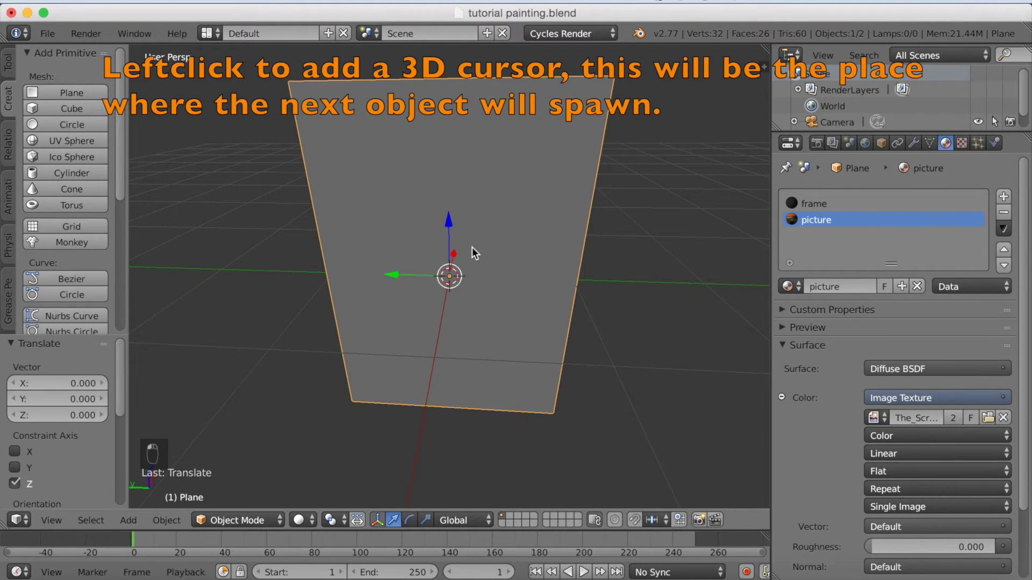
click(459, 246)
middle_drag(459, 289, 463, 281)
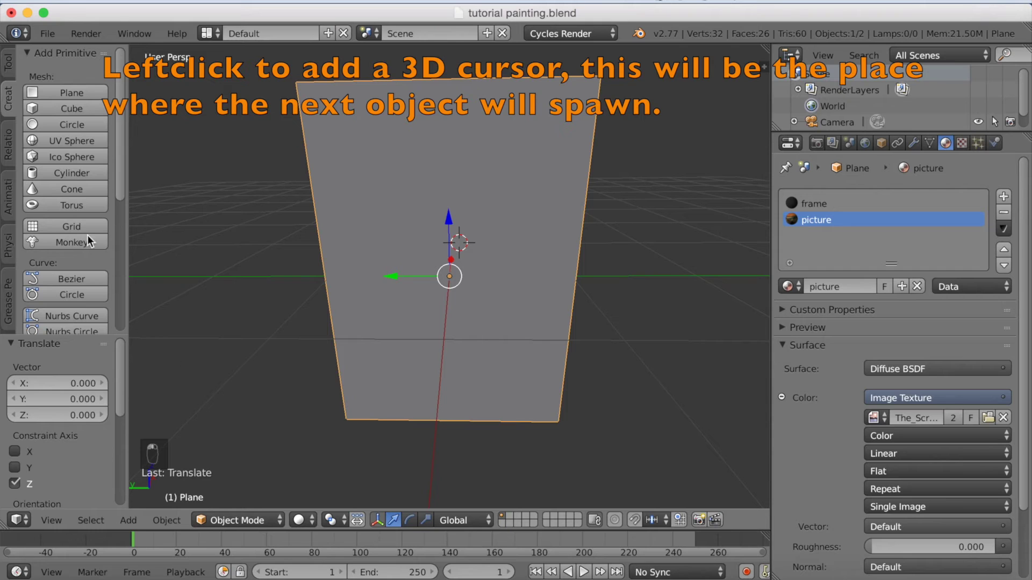
click(47, 92)
key(r)
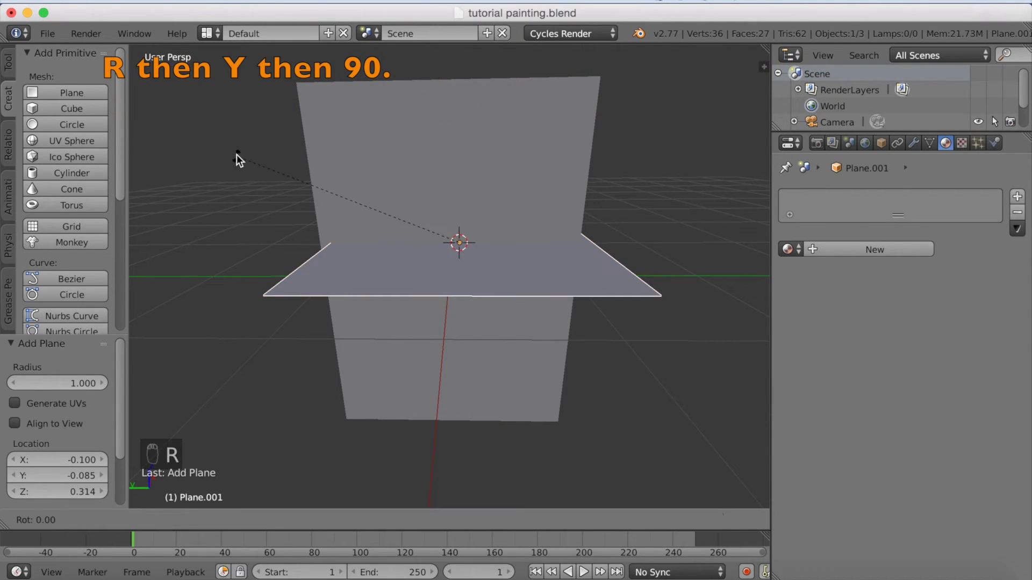
key(y)
key(9)
key(0)
key(Return)
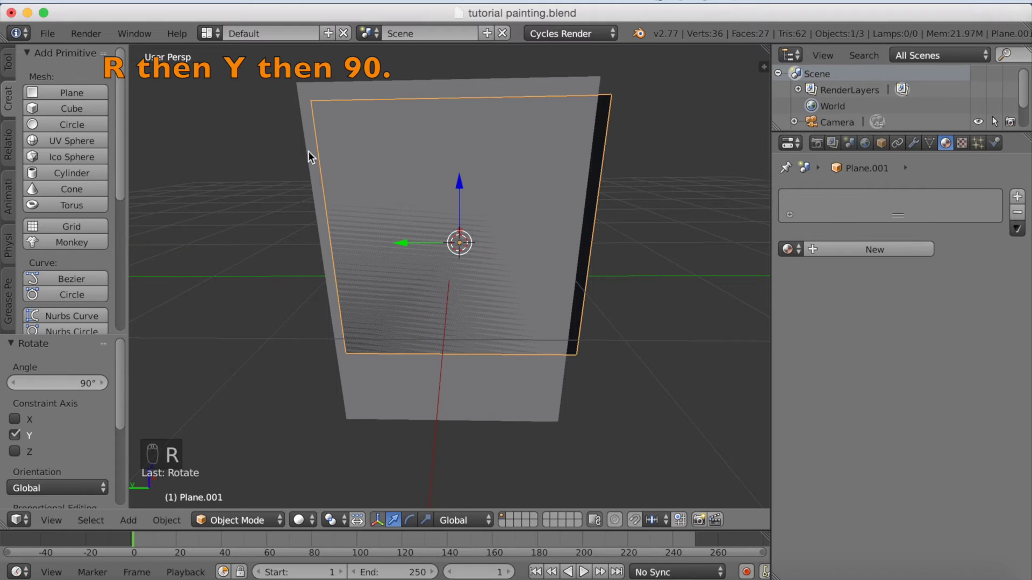
Scale the plane up into a large wall and give it new Material.001.
key(s)
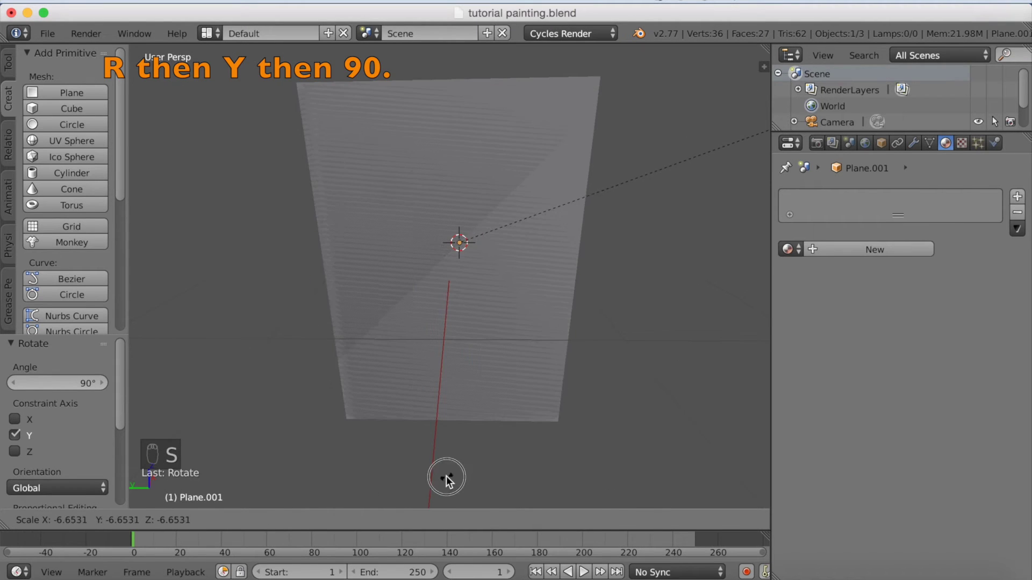
click(446, 476)
middle_drag(421, 460, 767, 376)
click(850, 247)
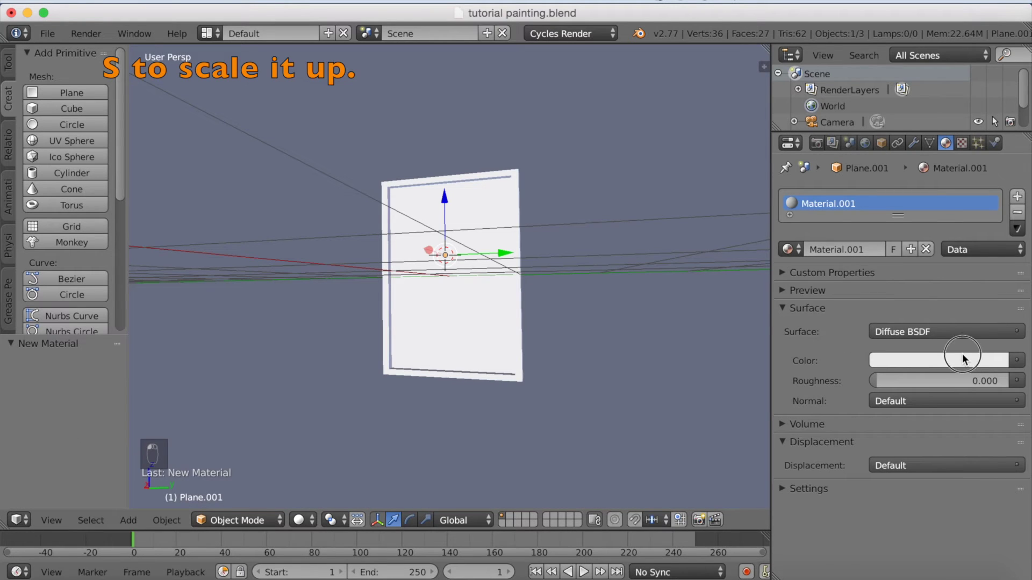
click(962, 355)
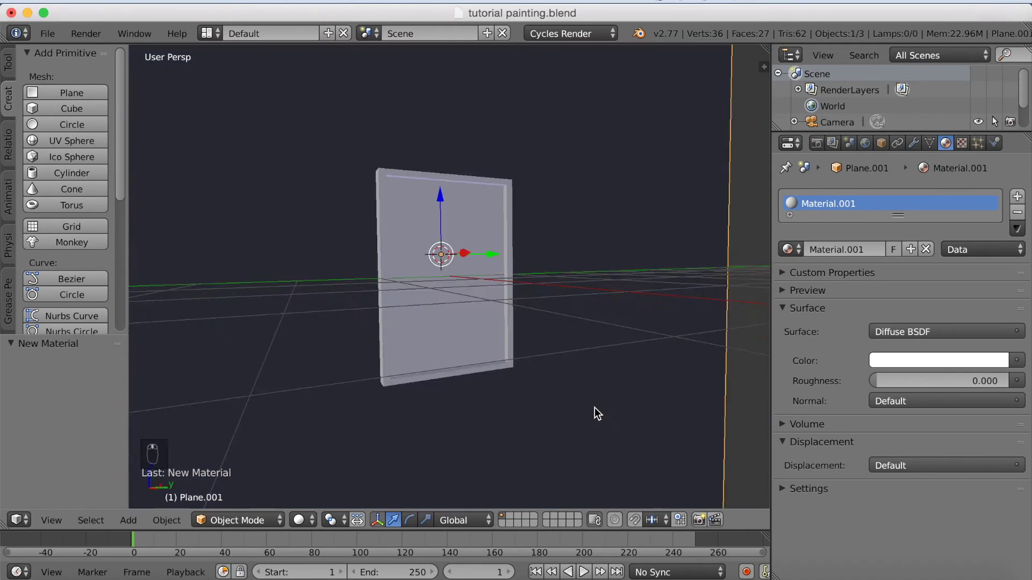
Add another plane, tilt it about 56°, move it up and right, and scale it to 2.41.
click(50, 92)
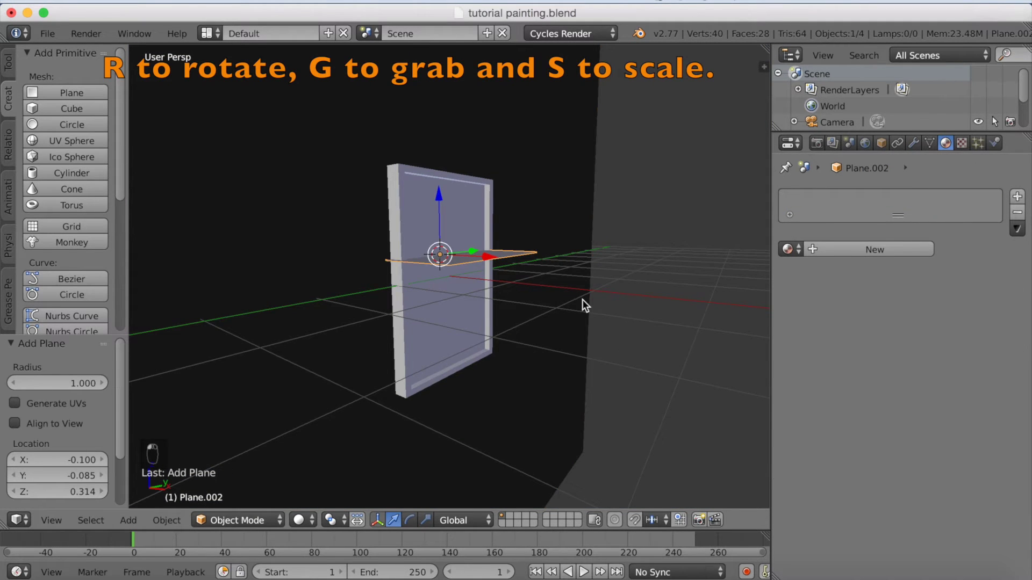
key(r)
click(553, 403)
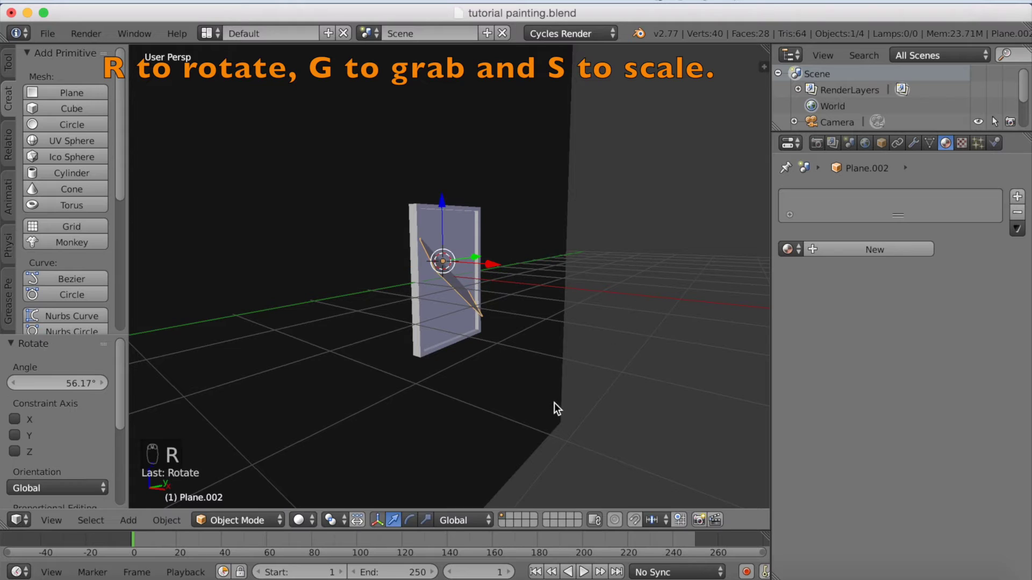
middle_drag(554, 408, 514, 359)
key(g)
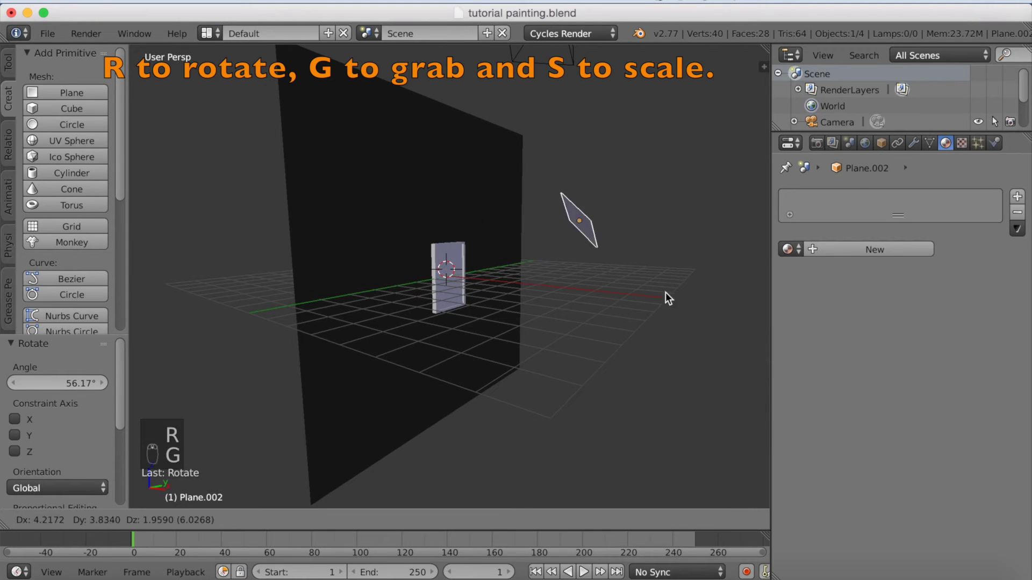
click(747, 270)
key(s)
click(732, 320)
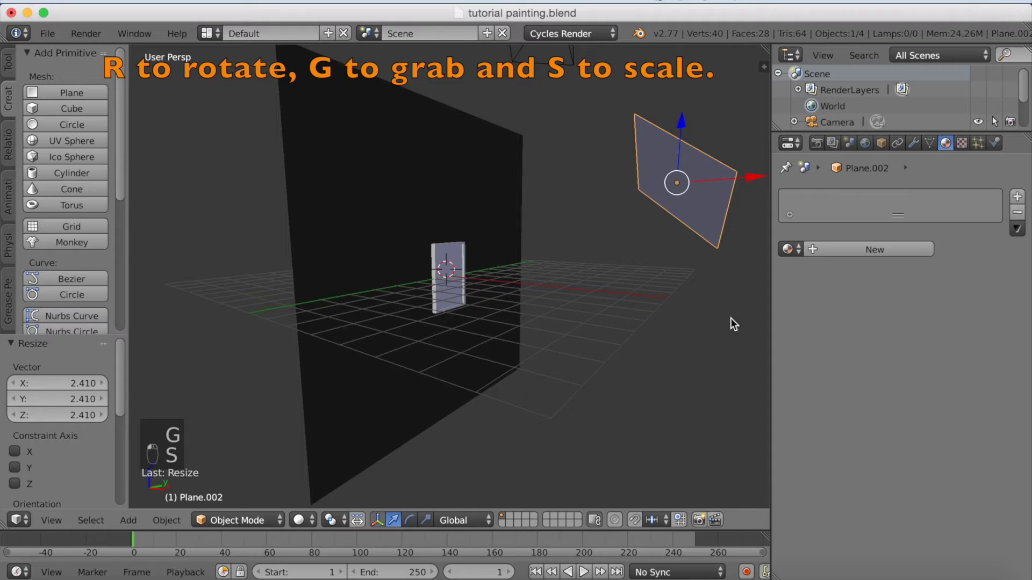
Give the plane a new Emission material with Strength 5.
click(891, 251)
click(923, 330)
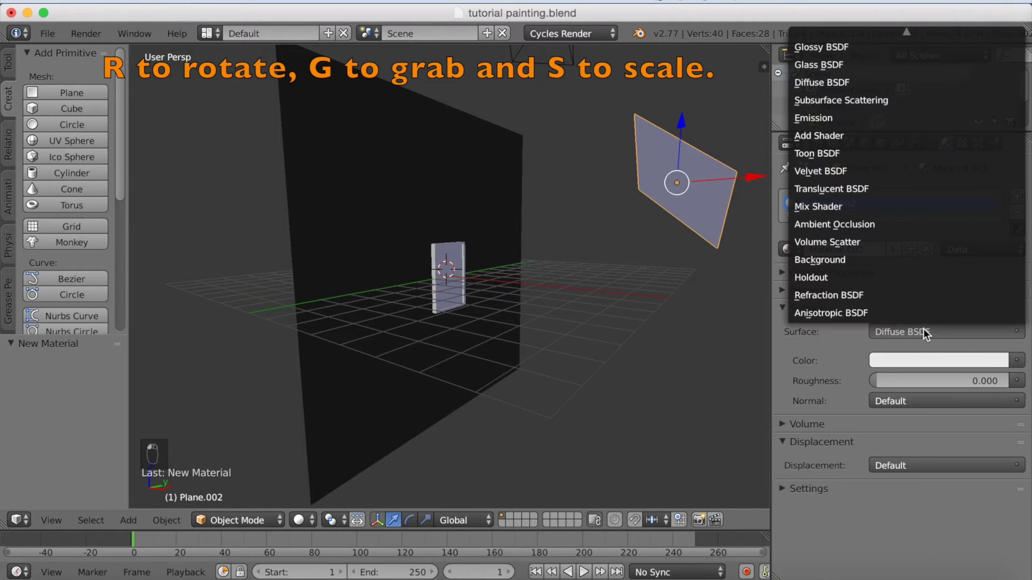
click(854, 119)
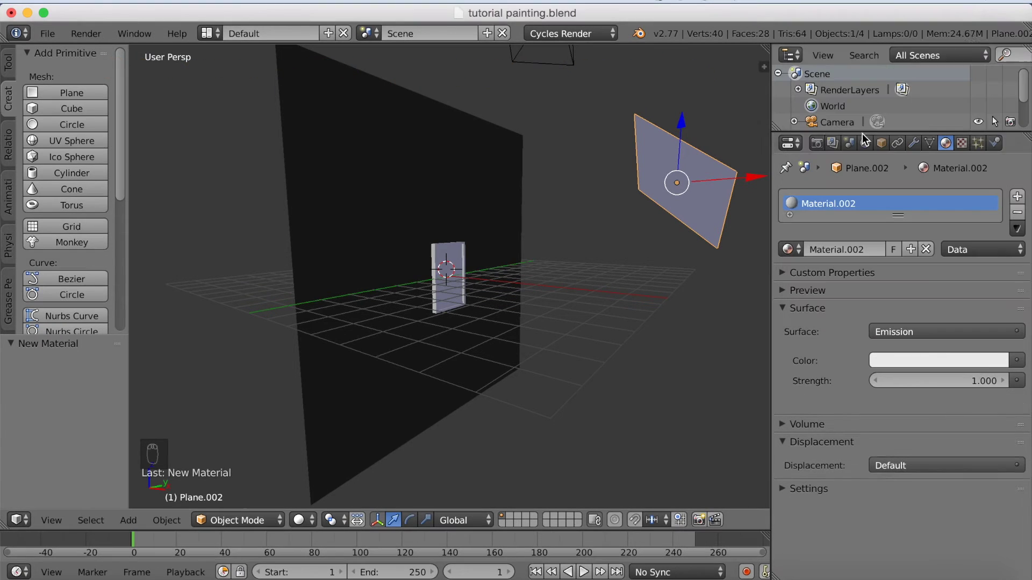
click(977, 374)
text(5)
key(Return)
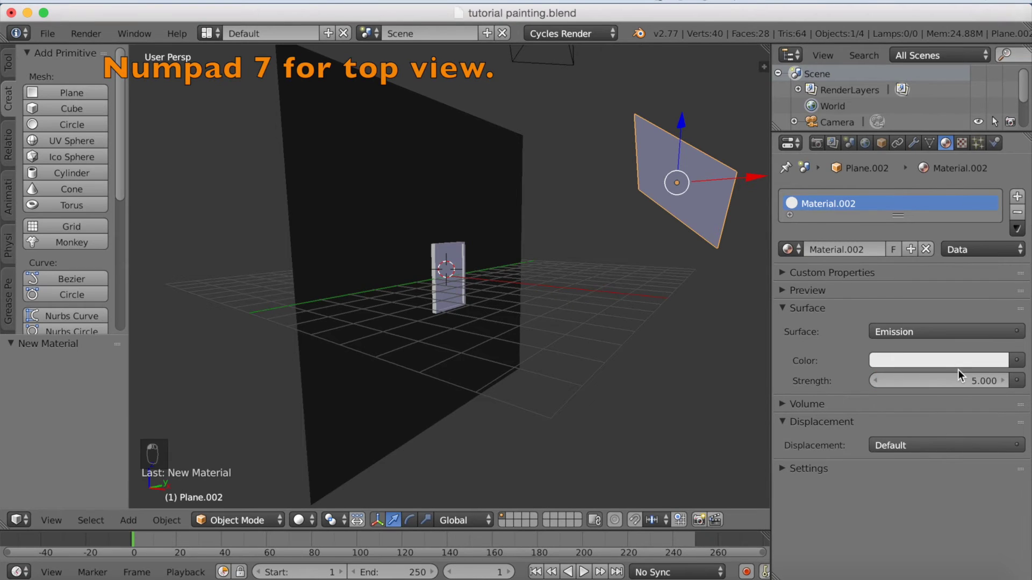
From top view, duplicate the light plane, rotate it -71.7° about Z and scale it to 2.494.
key(KP_7)
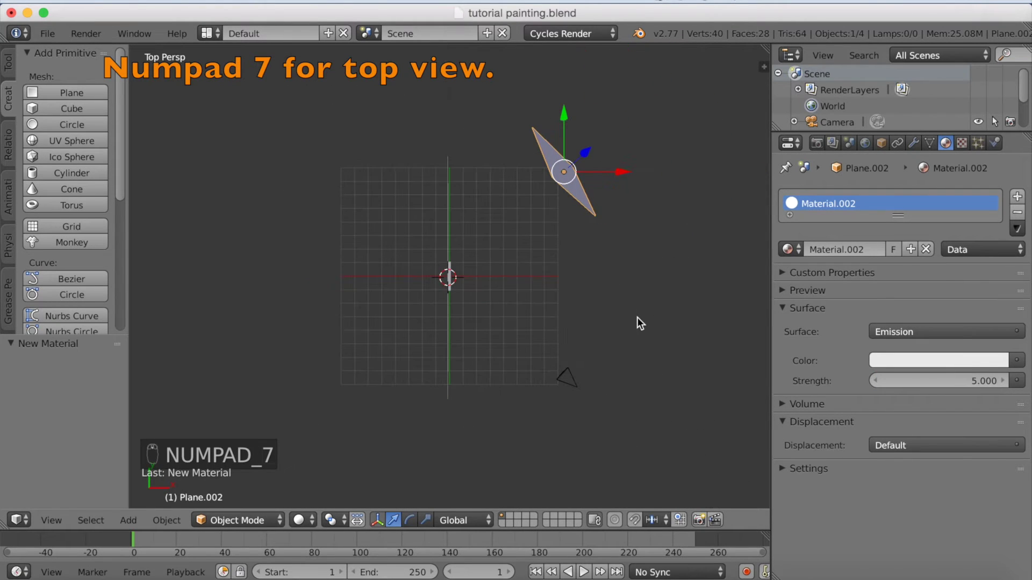
key(shift+d)
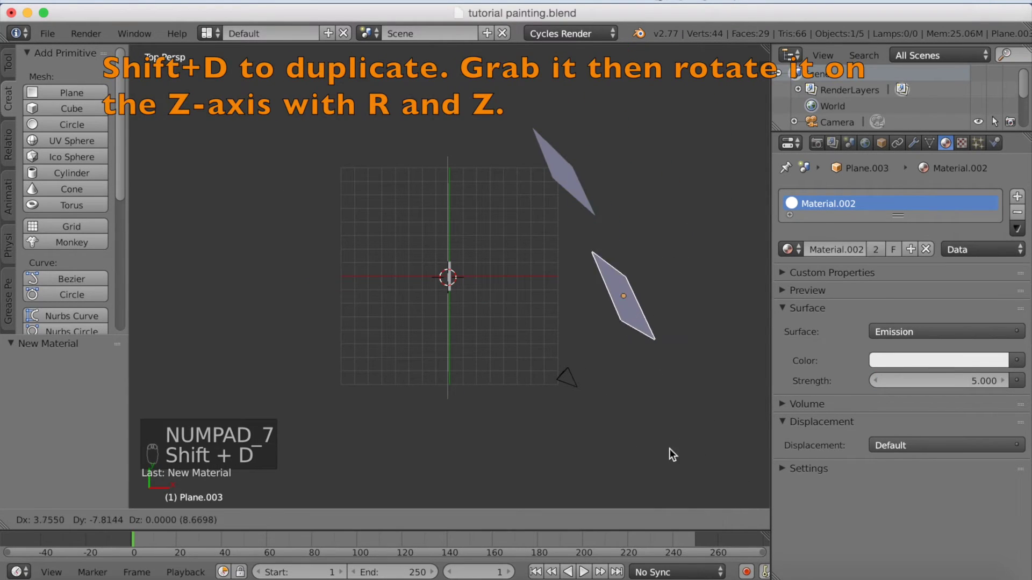
click(669, 79)
key(r)
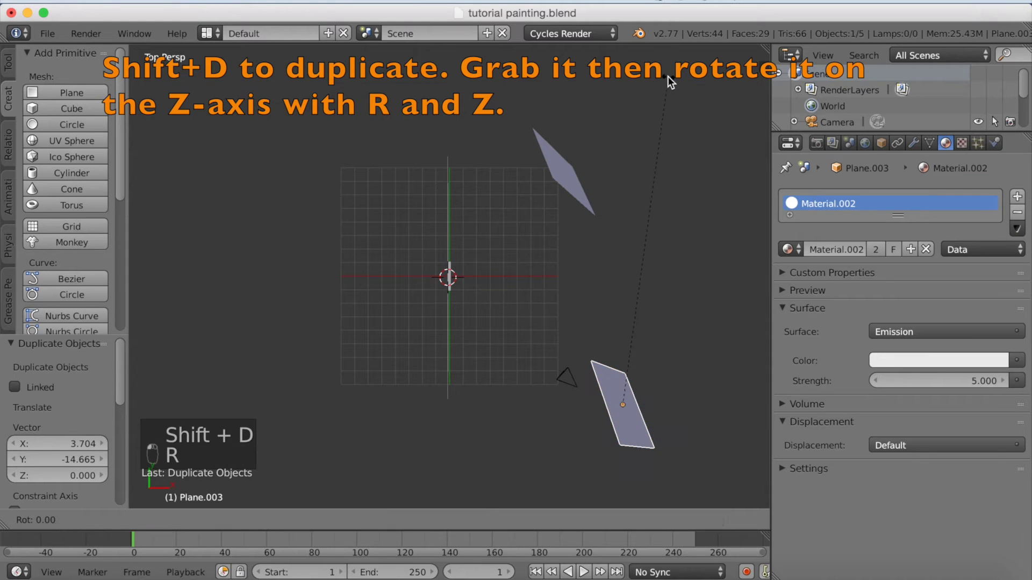
key(z)
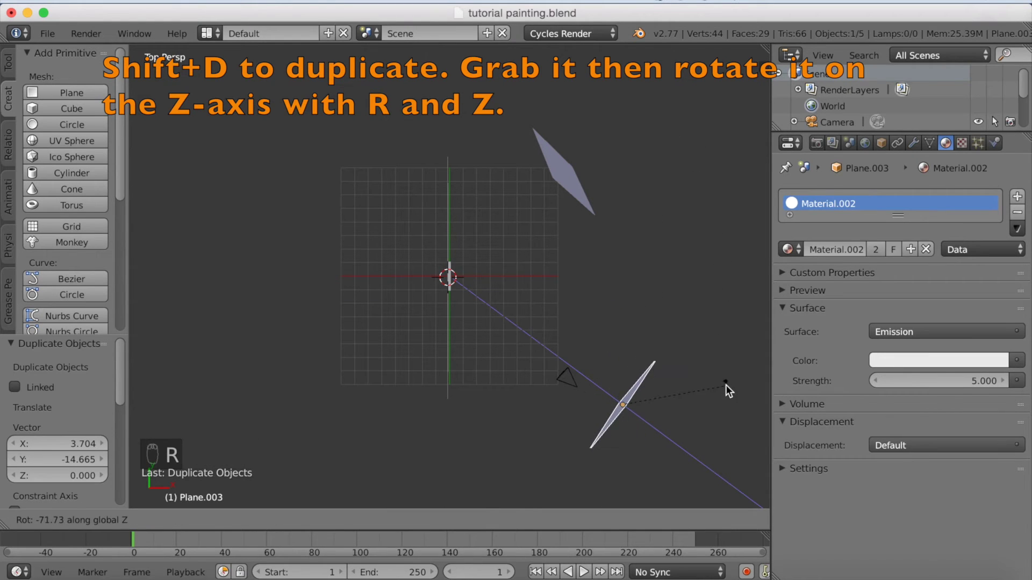
click(725, 385)
key(s)
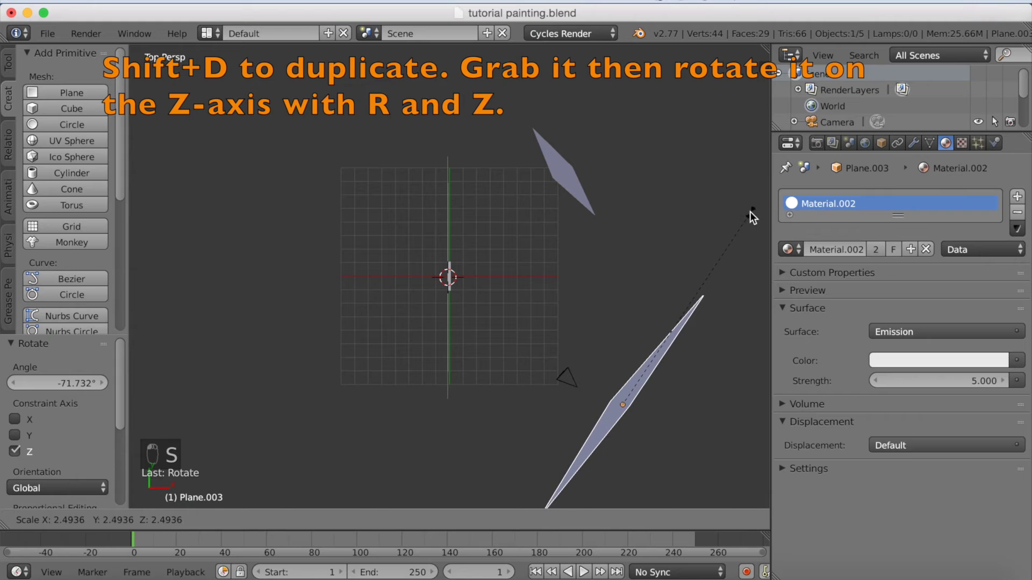
click(749, 212)
middle_drag(613, 218, 520, 149)
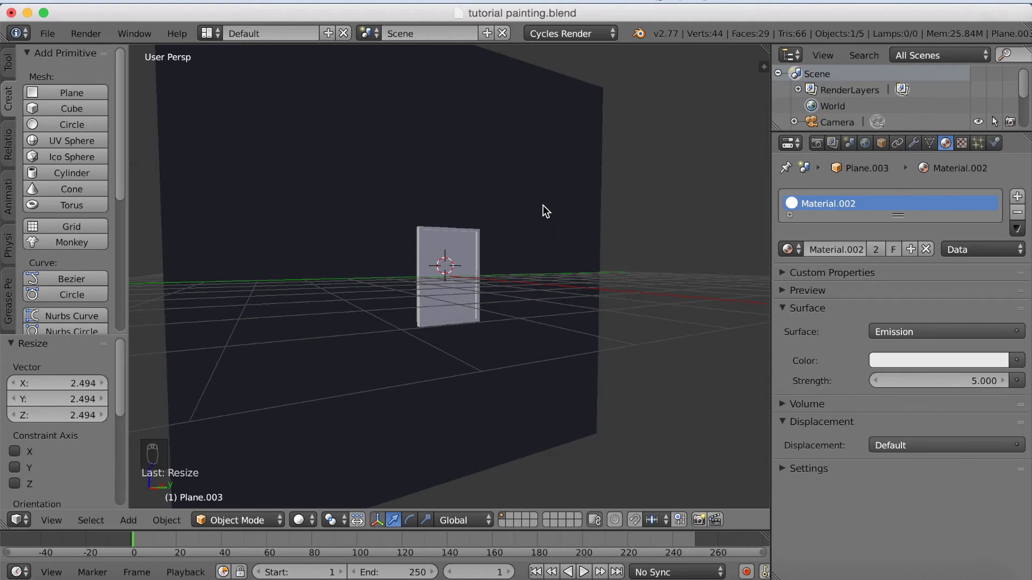
Switch to the camera view, select the camera and fly it toward the framed painting.
middle_drag(543, 206, 478, 212)
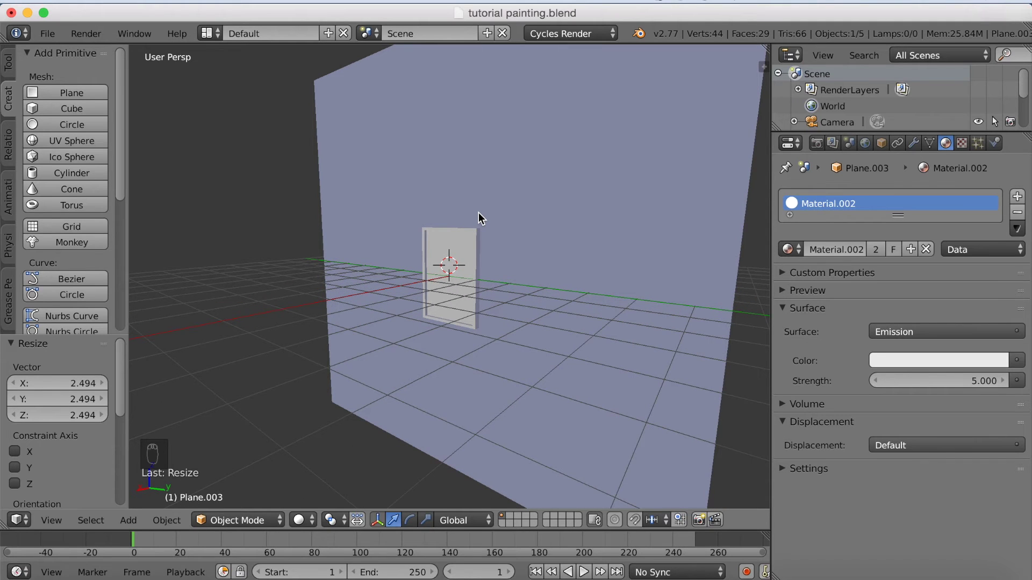
middle_drag(478, 211, 481, 212)
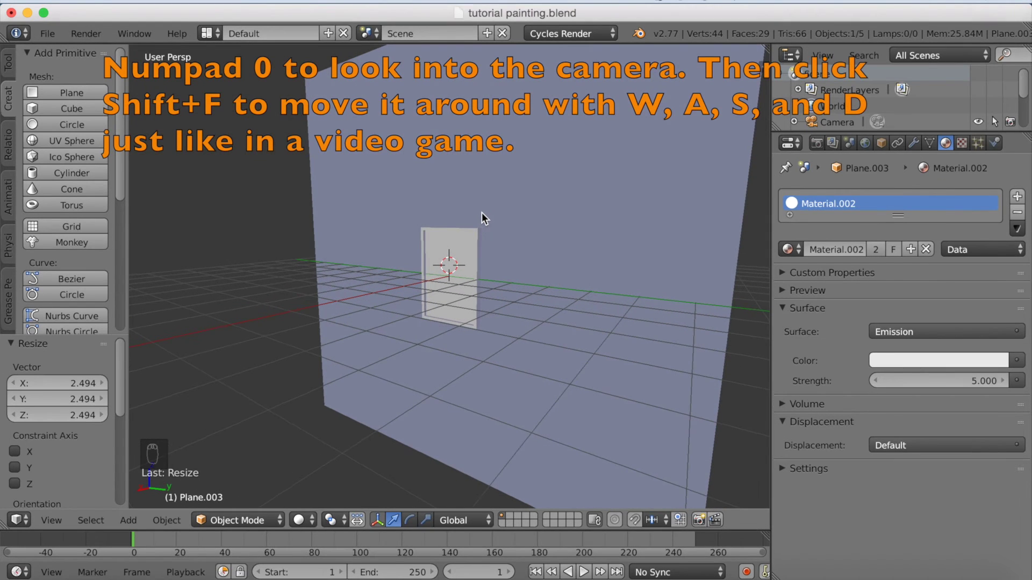
key(KP_0)
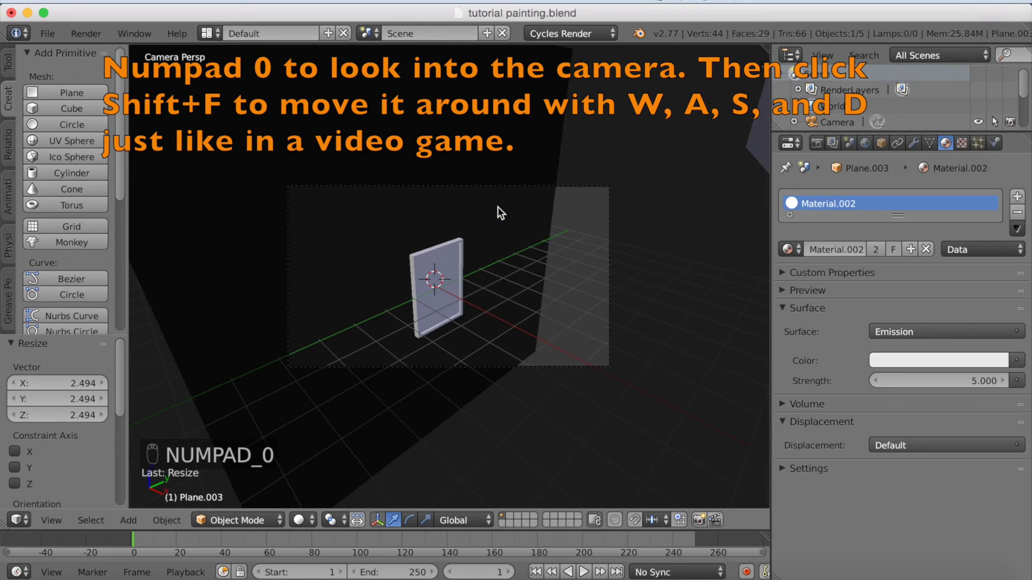
right_click(585, 188)
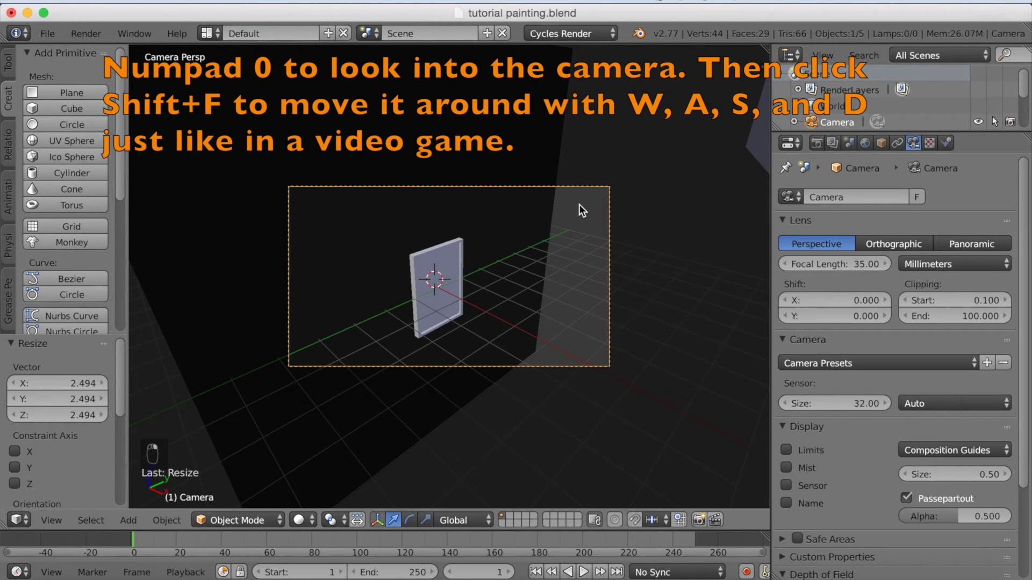
key(shift+f)
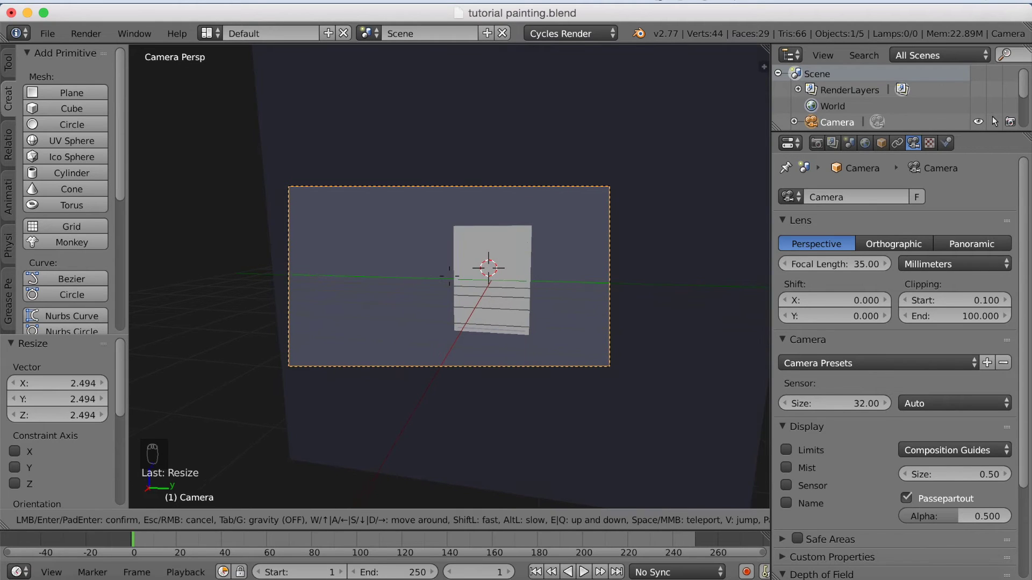
Keep the flown camera position and scale the wall plane up to 1.673.
click(503, 127)
right_click(512, 144)
key(s)
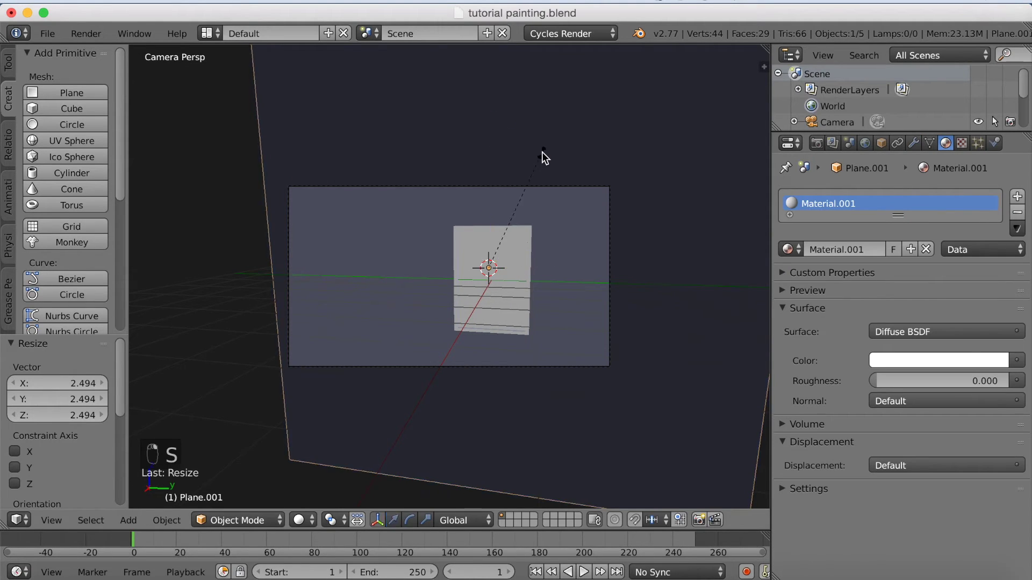
click(705, 104)
key(s)
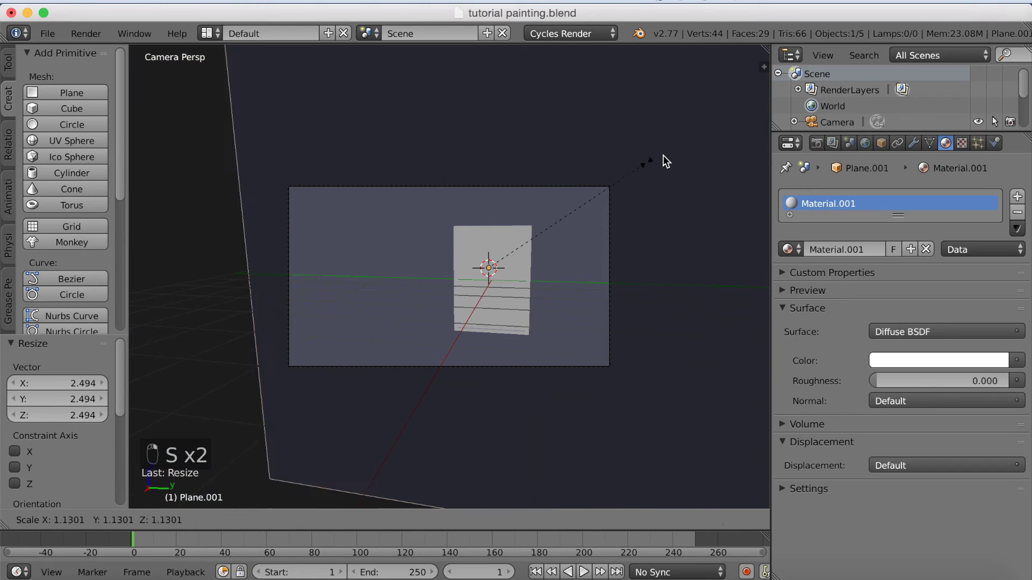
click(728, 120)
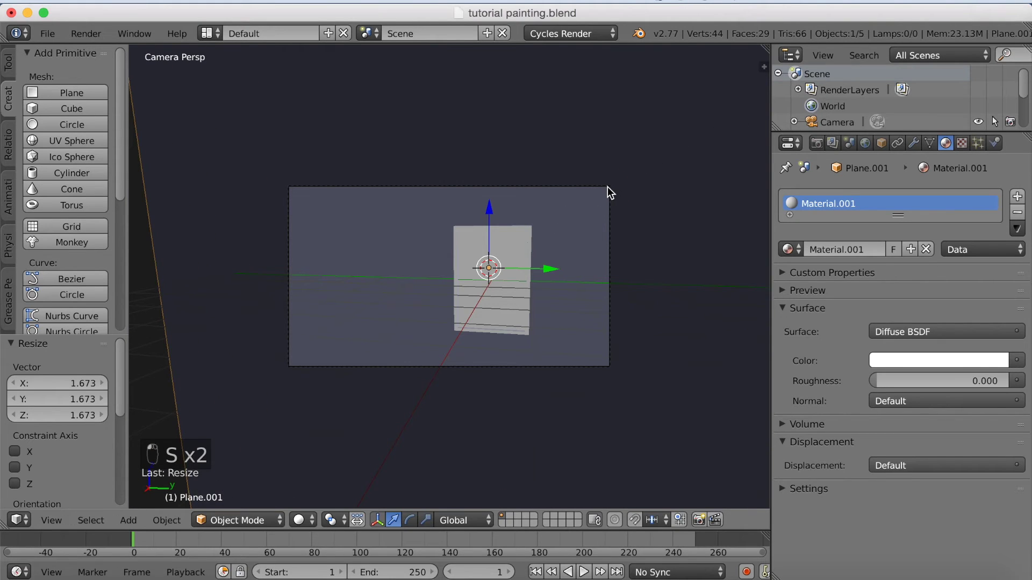
Move the camera by 0.194, -0.777, -0.127 so the frame sits right of centre.
right_click(608, 189)
key(g)
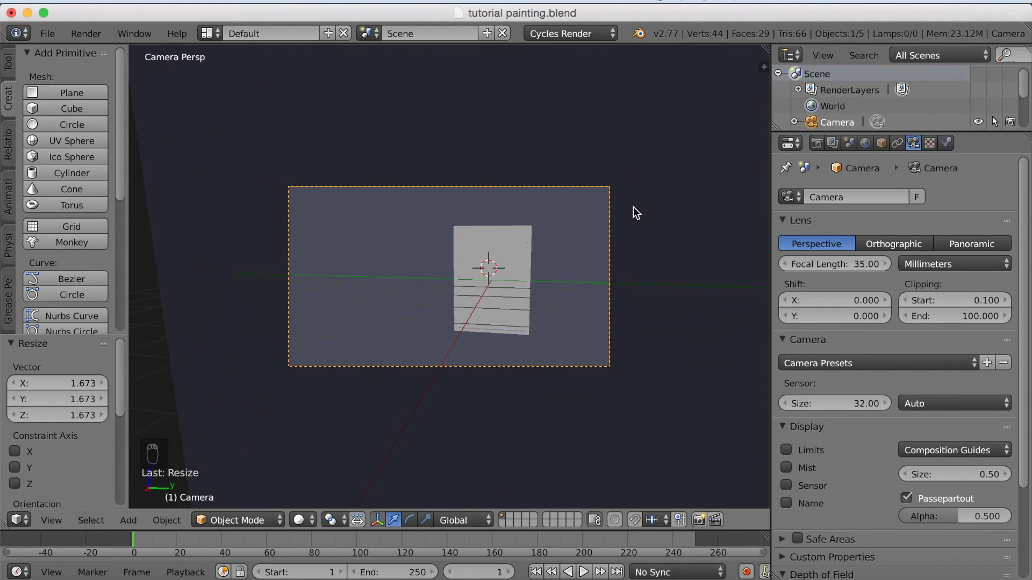
click(585, 215)
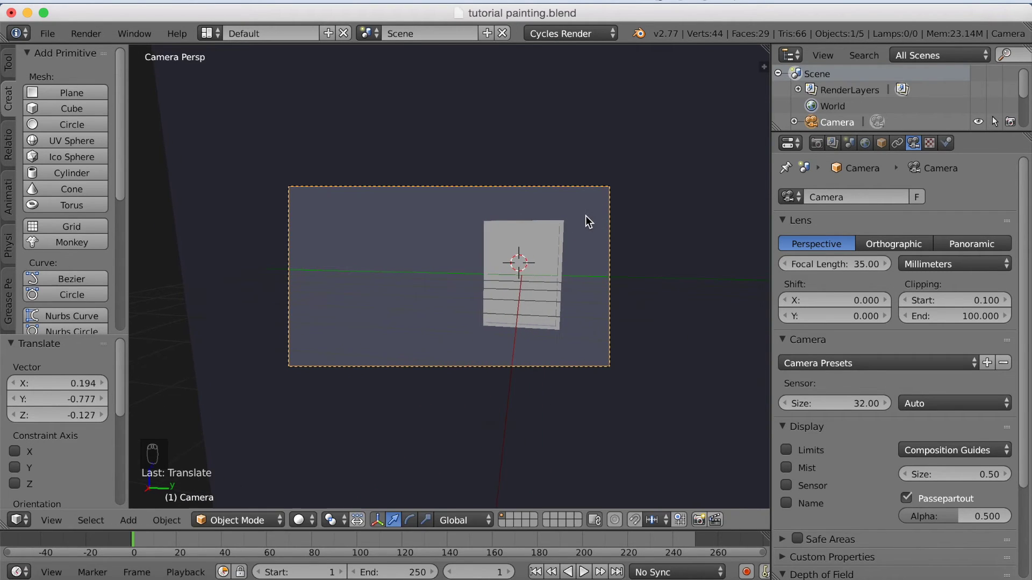
Set viewport shading to Rendered for a live Cycles preview of the framed Scream.
click(298, 520)
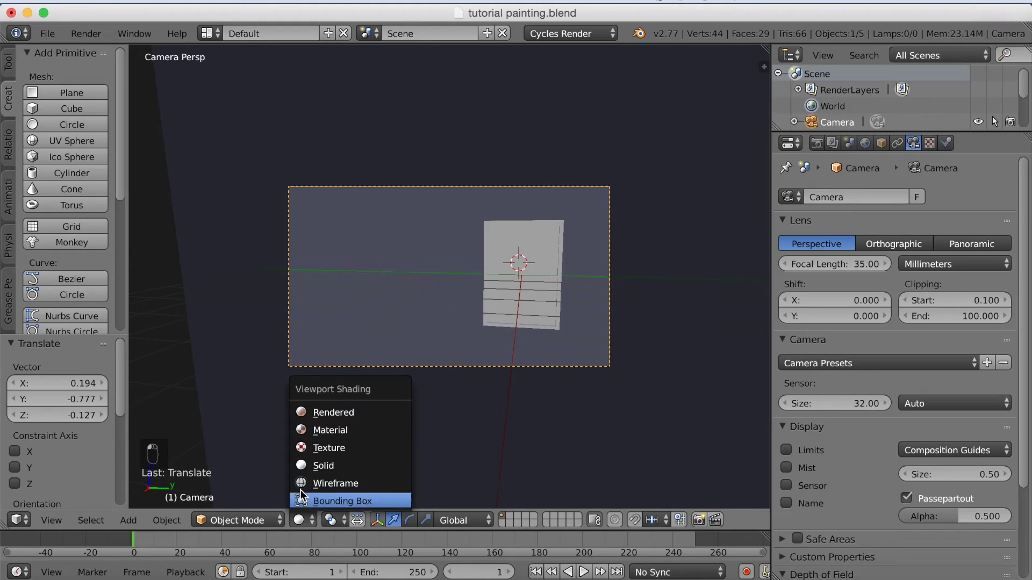
click(321, 413)
scroll(604, 283, up, 3)
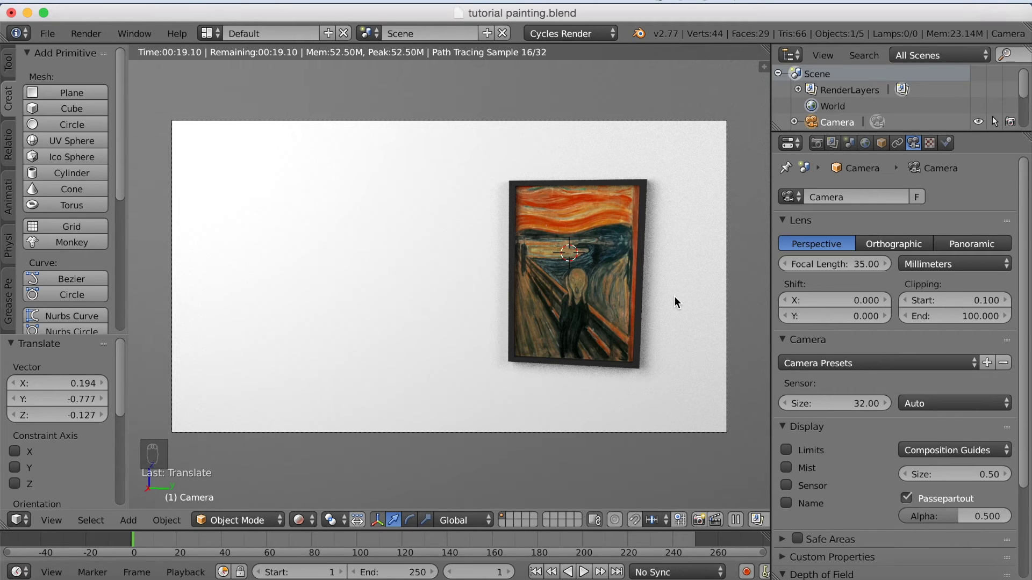
Lower the wall's Material.001 colour value to about 0.043, nearly black.
right_click(674, 296)
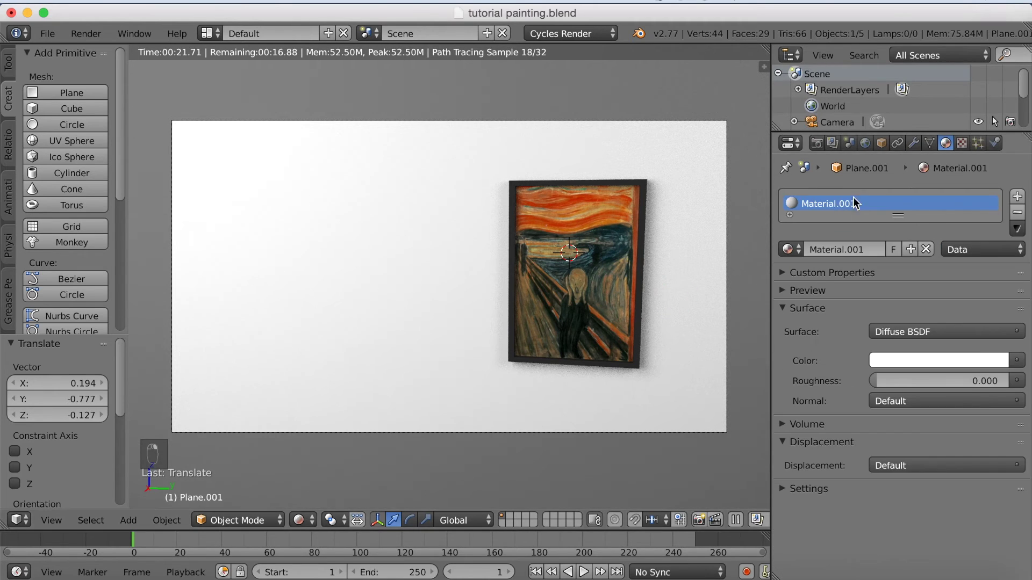
click(914, 359)
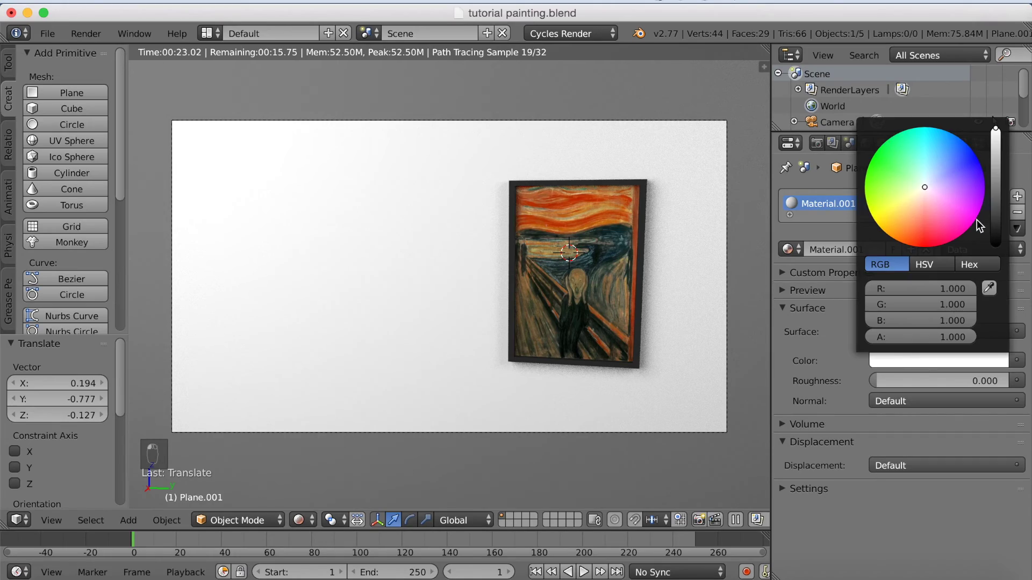
click(996, 191)
drag(996, 191, 995, 220)
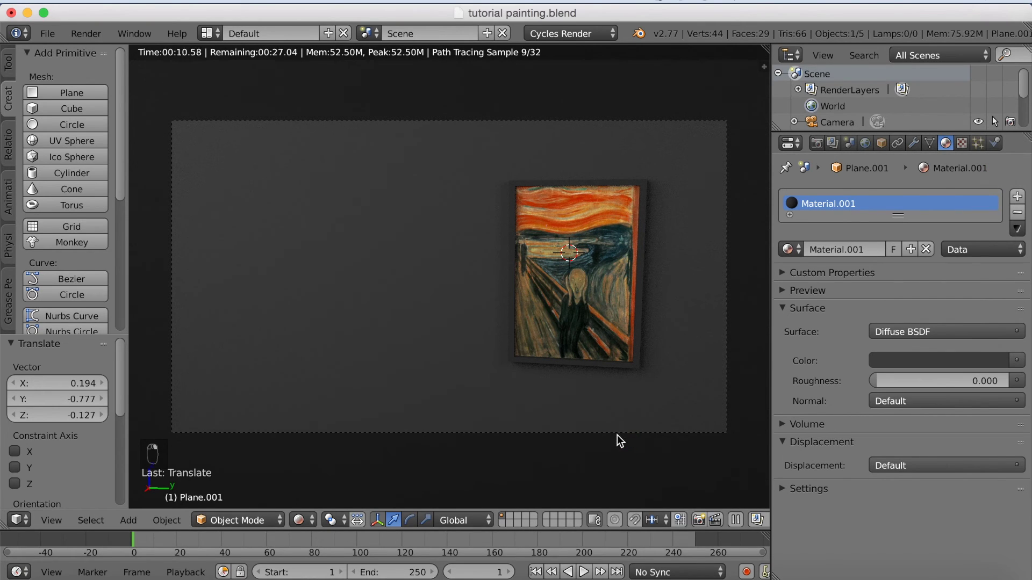
Tilt the camera 1.36°, push it -2.297 along local Z, and nudge its position so The Scream appears larger.
right_click(616, 433)
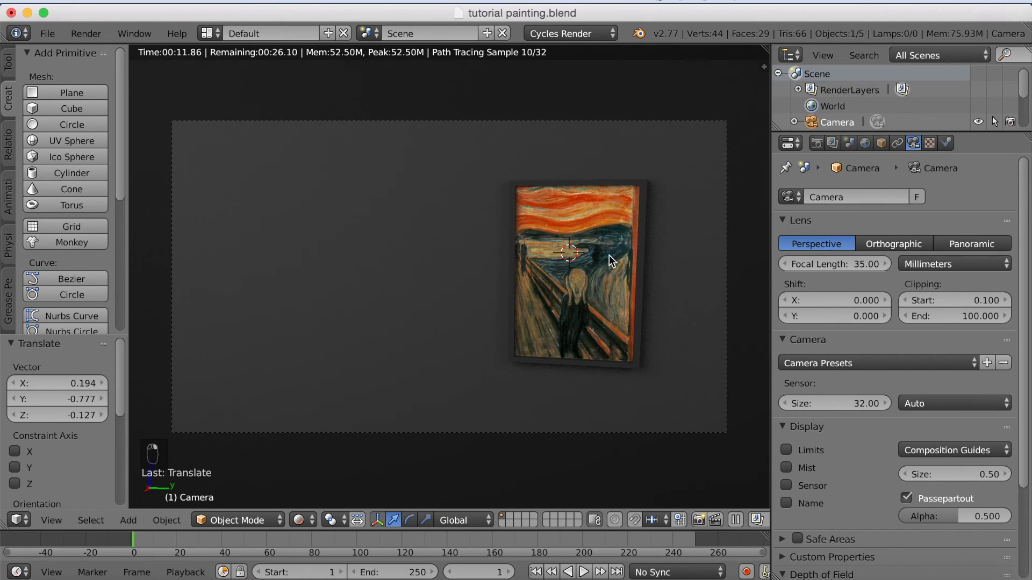
key(r)
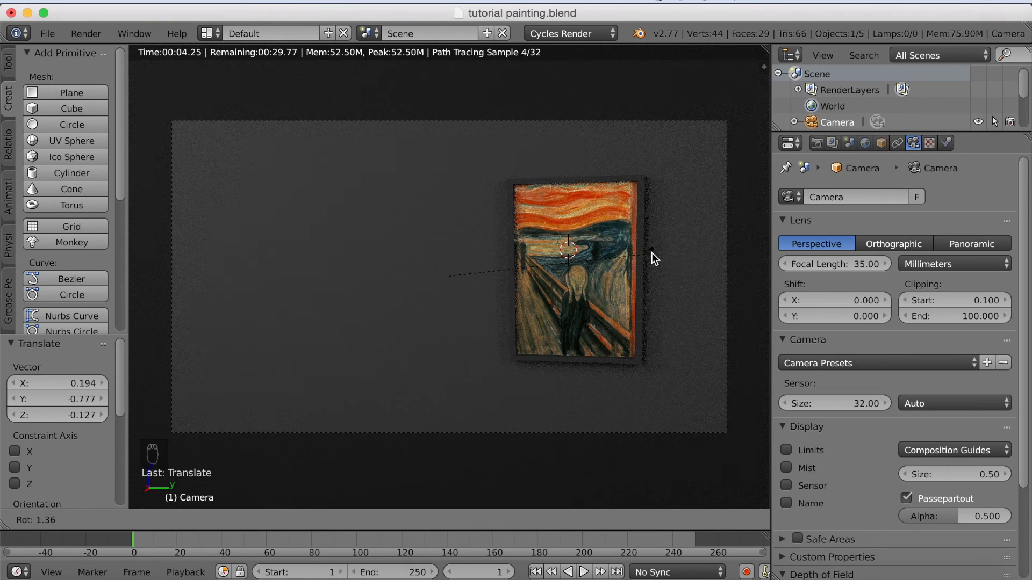
click(651, 253)
key(g)
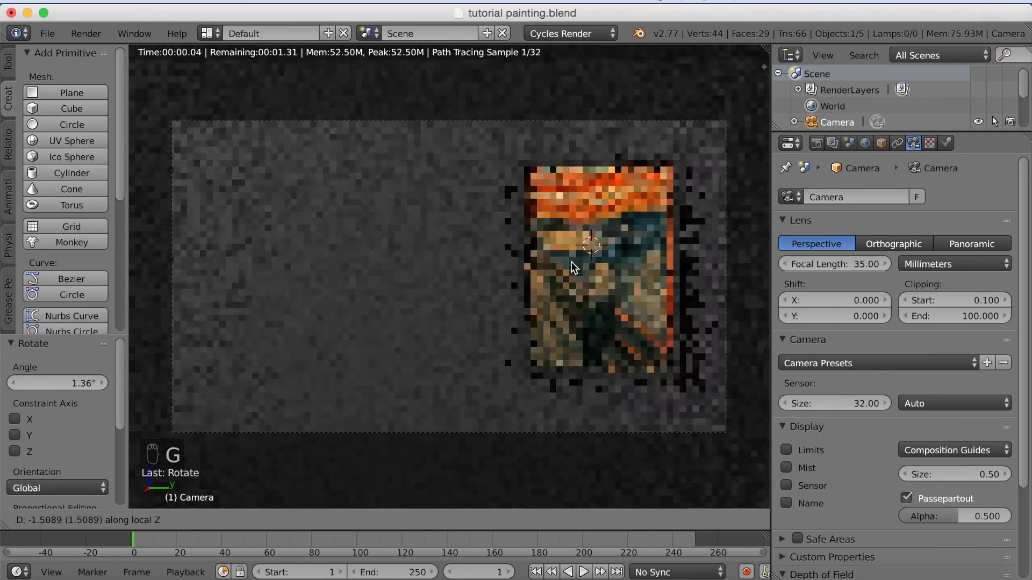
click(559, 247)
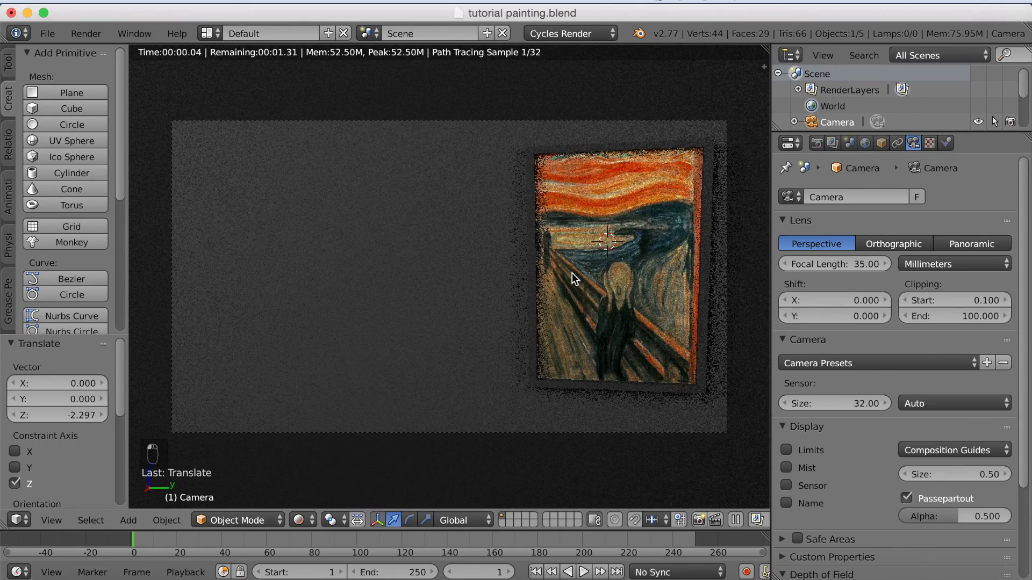
key(g)
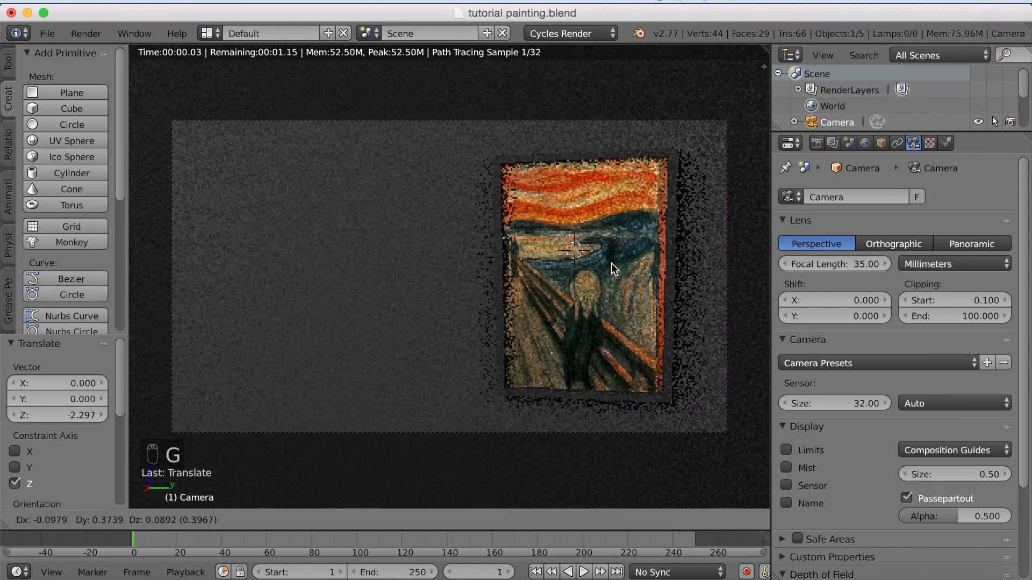
click(611, 262)
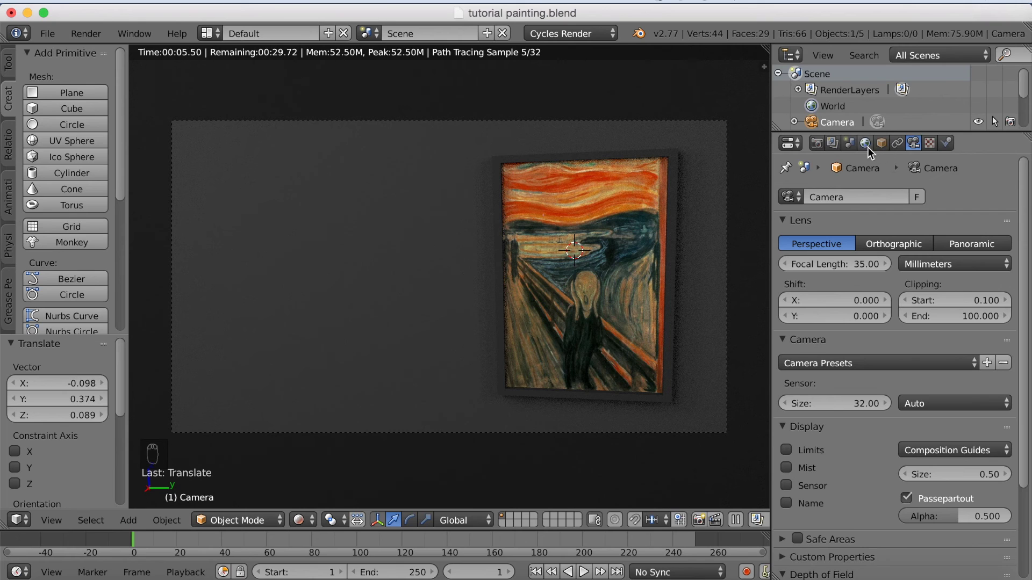
Raise the wall material Material.001's colour value to 1.000 for pure white.
right_click(341, 230)
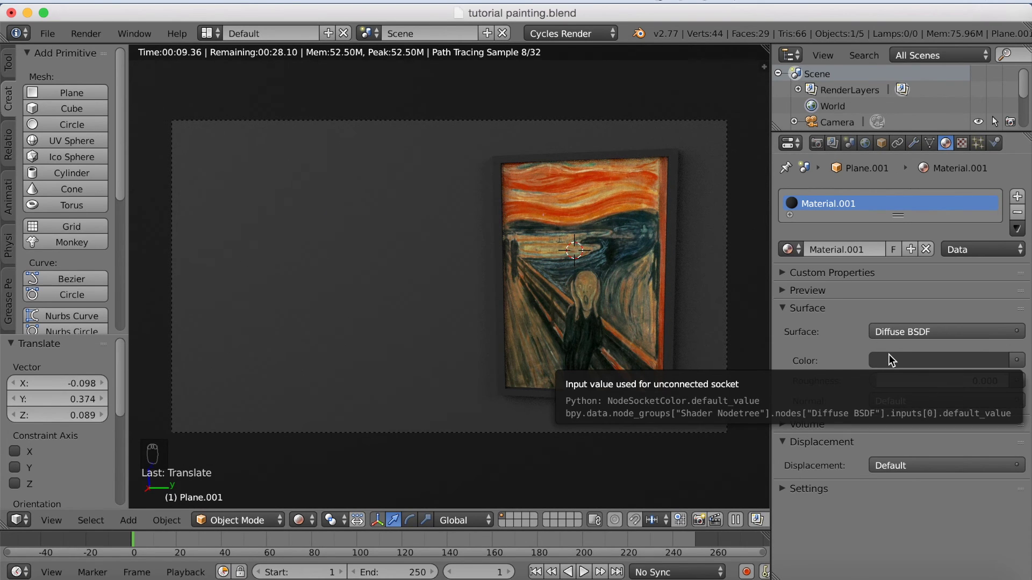
click(892, 360)
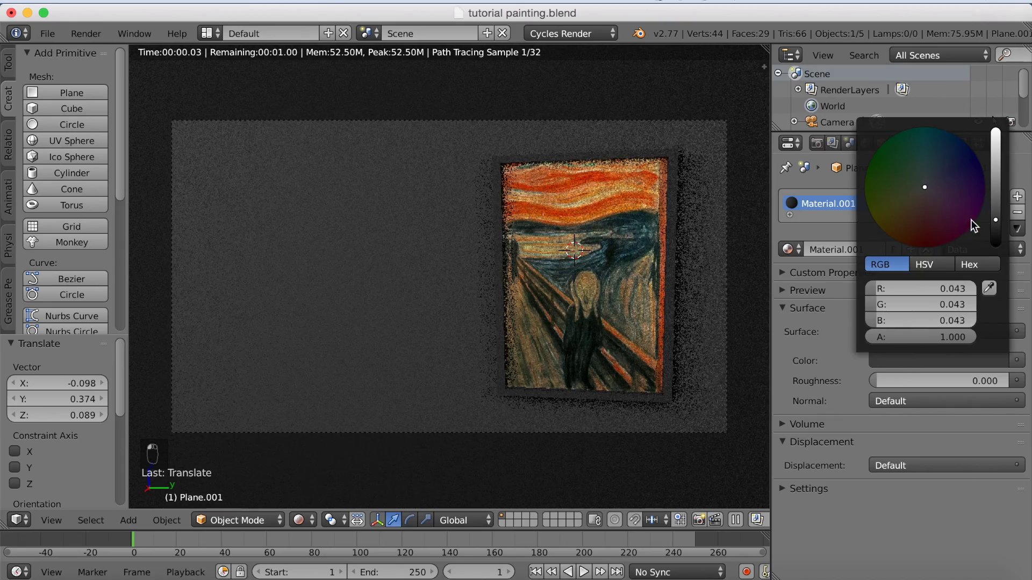
mouse_move(996, 207)
mouse_down()
mouse_move(996, 198)
mouse_move(996, 240)
mouse_move(995, 224)
mouse_up()
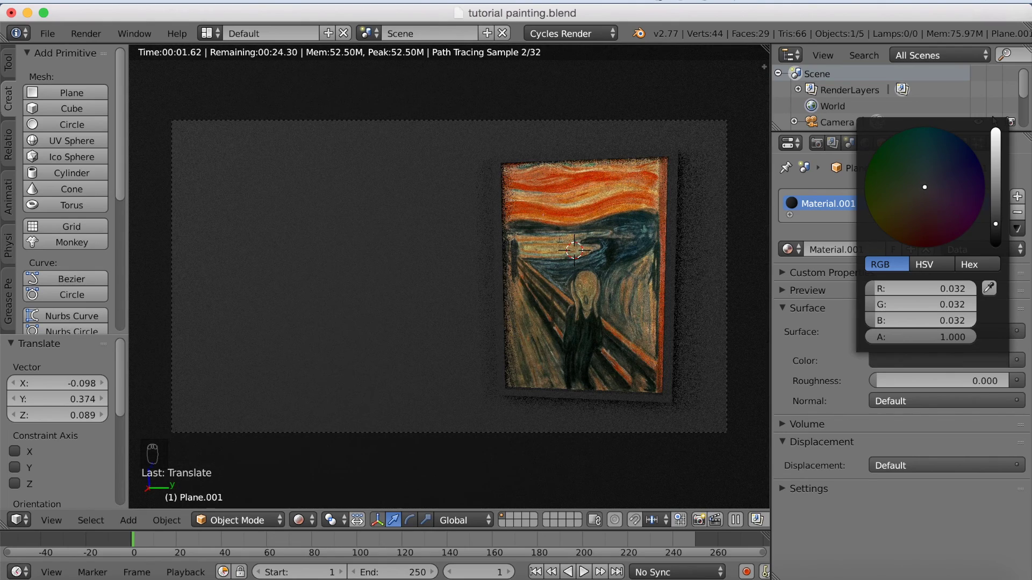
drag(995, 224, 996, 128)
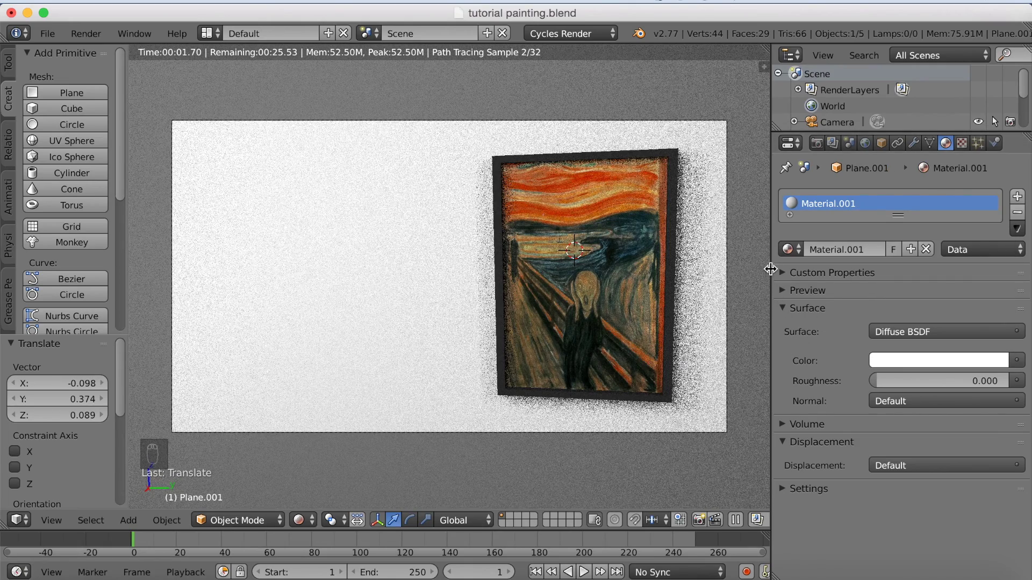
Set the render resolution scale to 100% for full 1920×1080 output and render the final image.
click(817, 142)
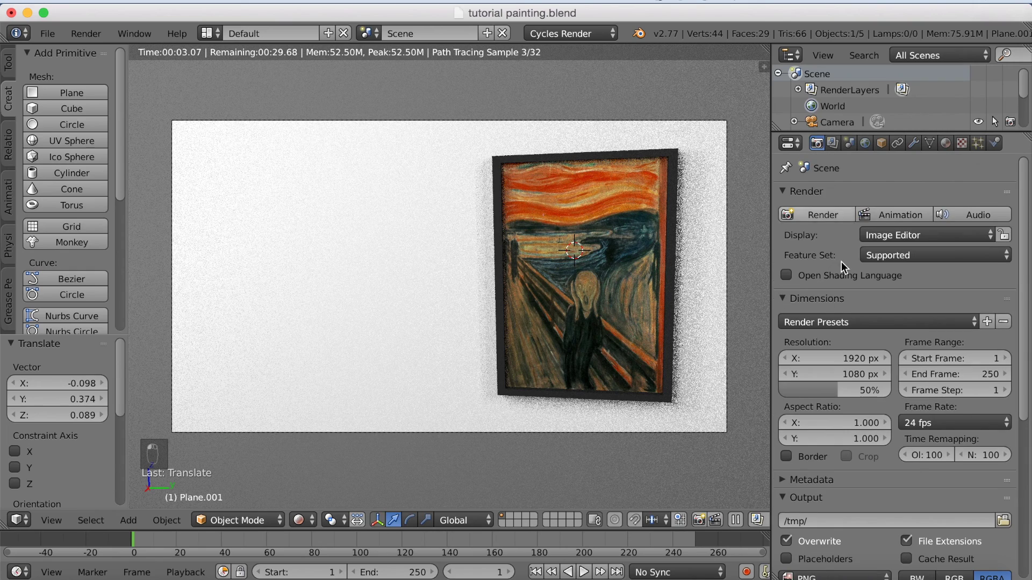
drag(837, 390, 887, 390)
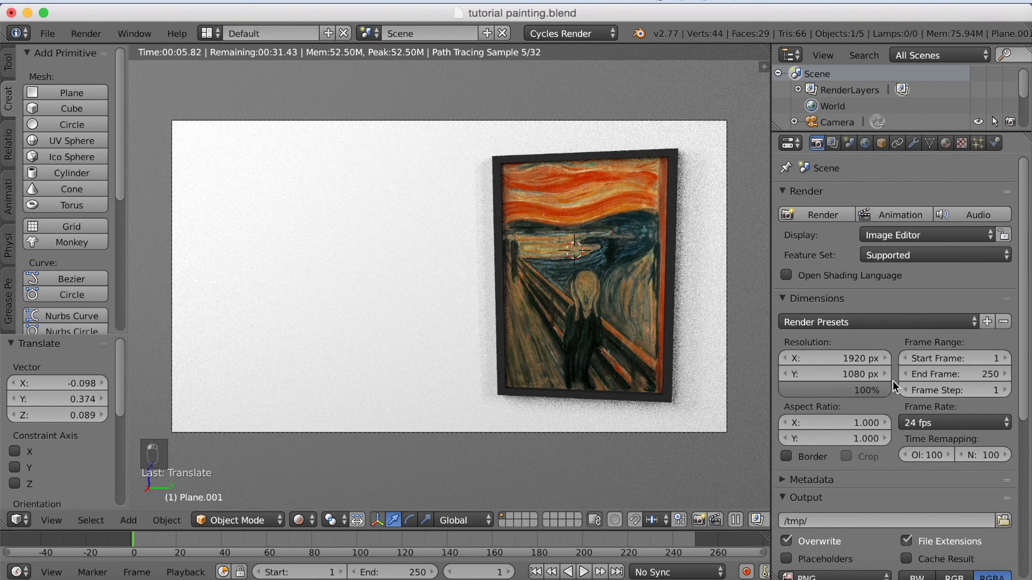
click(806, 216)
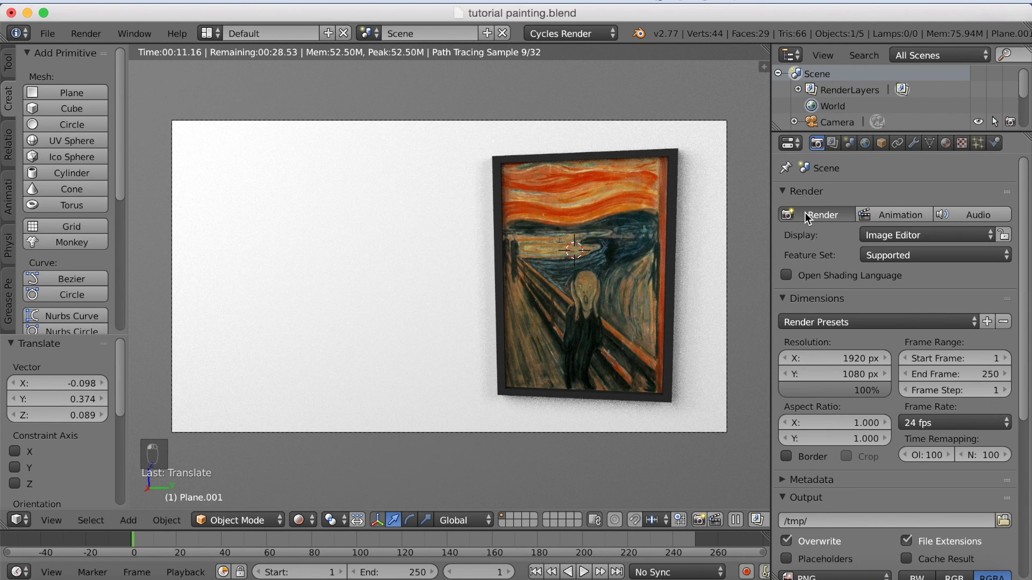